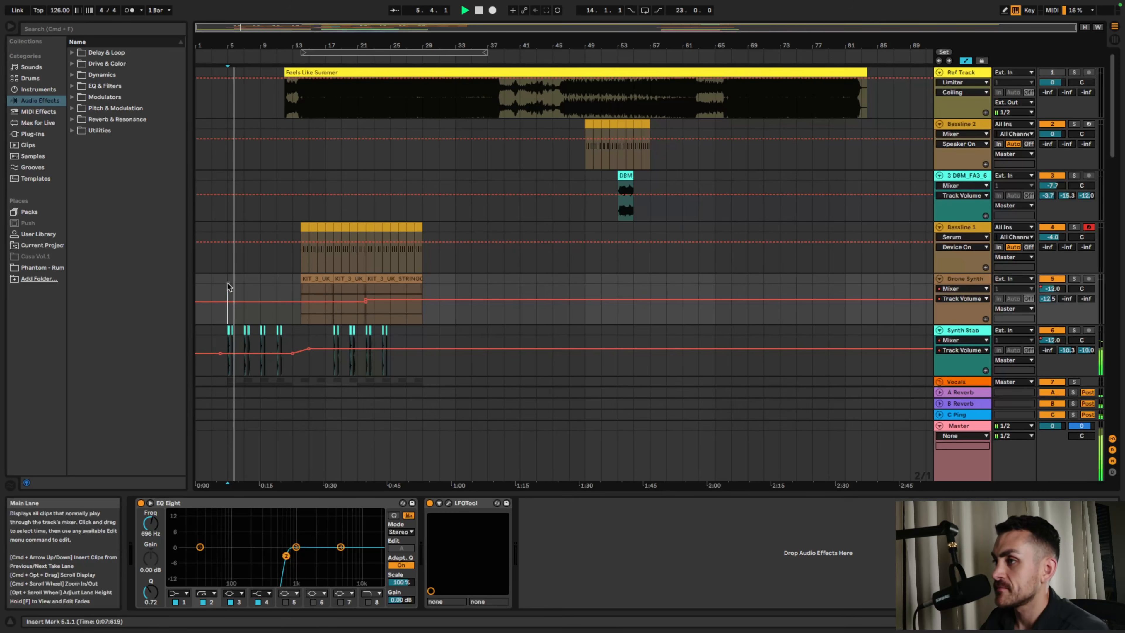
# - Look over the track lanes while the arrangement plays from bar 5, and stop playback
pyautogui.scroll(-3, 271, 249)
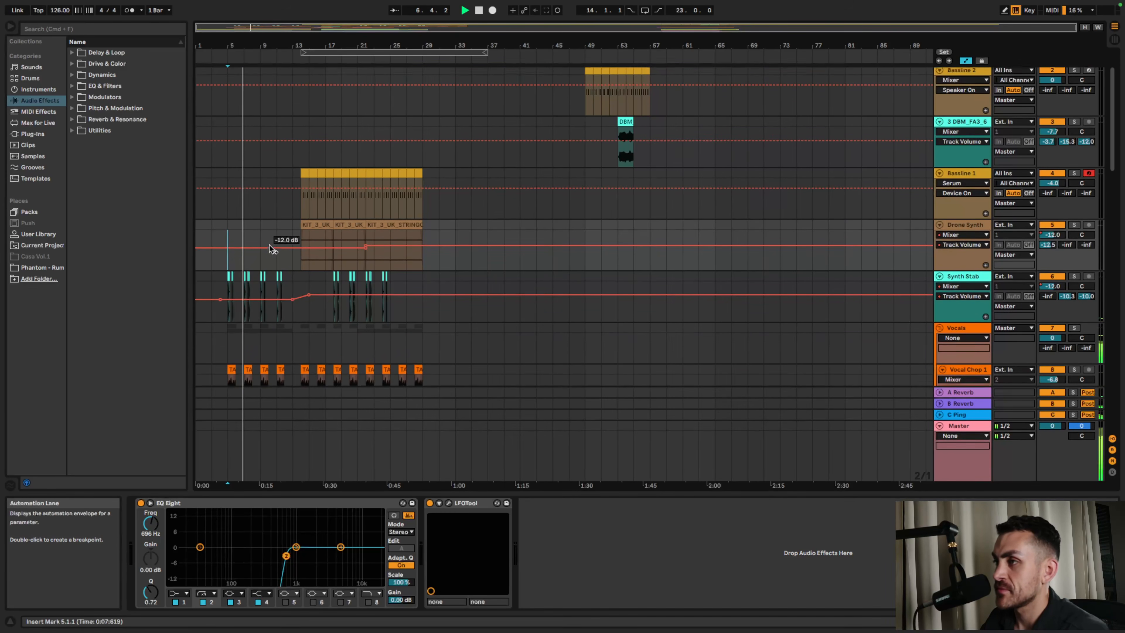
pyautogui.scroll(3, 271, 249)
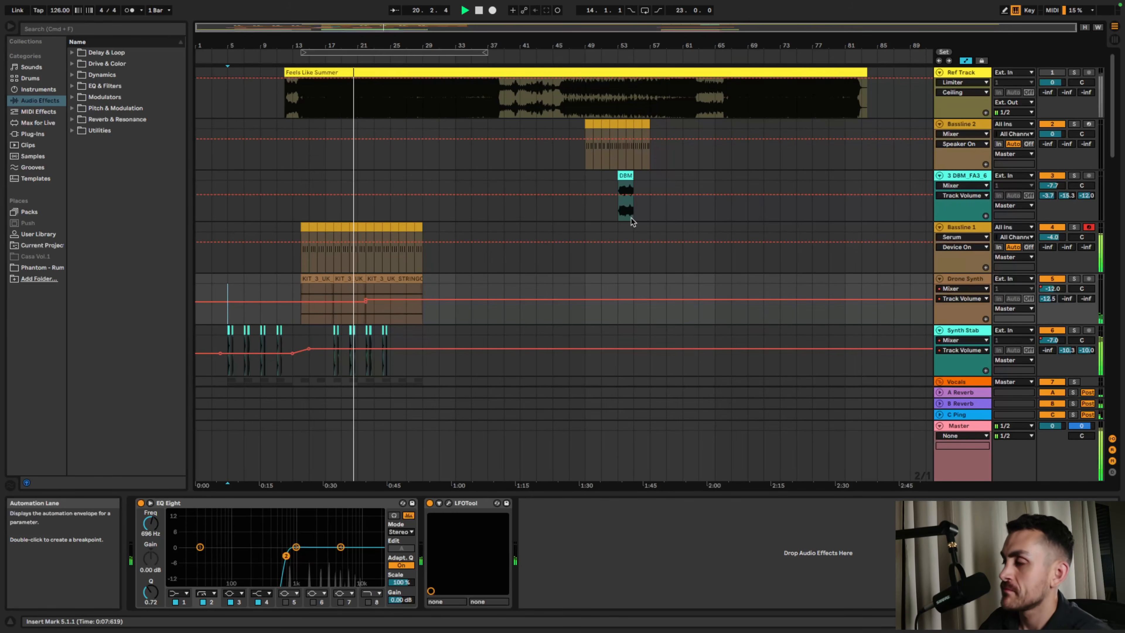
pyautogui.press('space')
# - Play the arrangement from bar 49 to hear the Bassline 2 section, checking the vocal and FX tracks before stopping
pyautogui.click(584, 208)
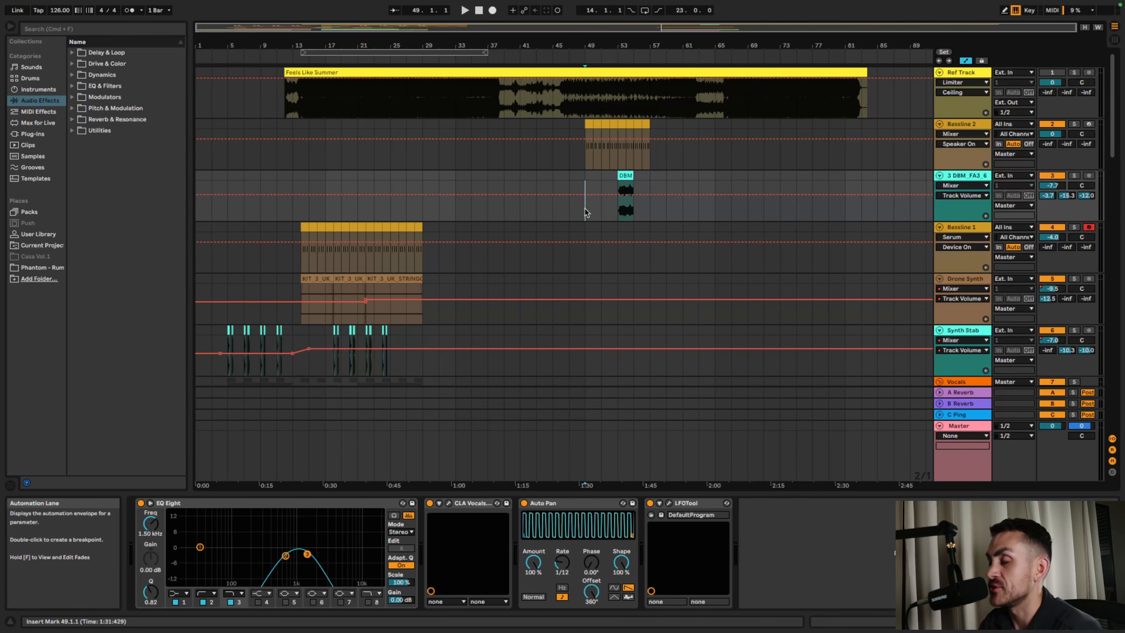
pyautogui.press('space')
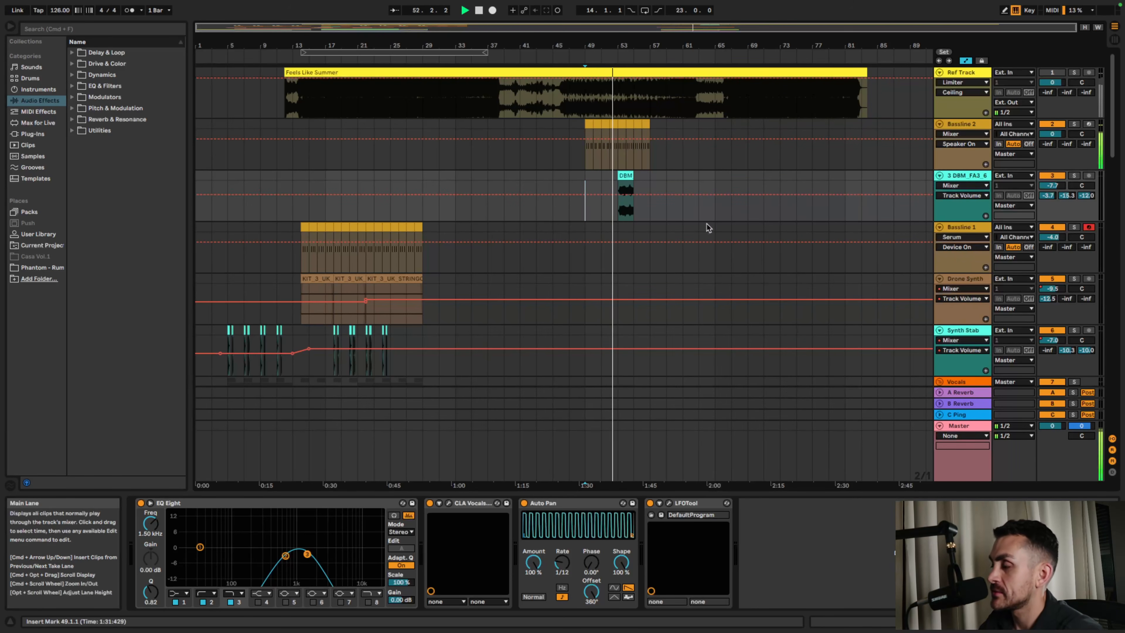
pyautogui.scroll(-1, 706, 224)
pyautogui.scroll(-10, 709, 228)
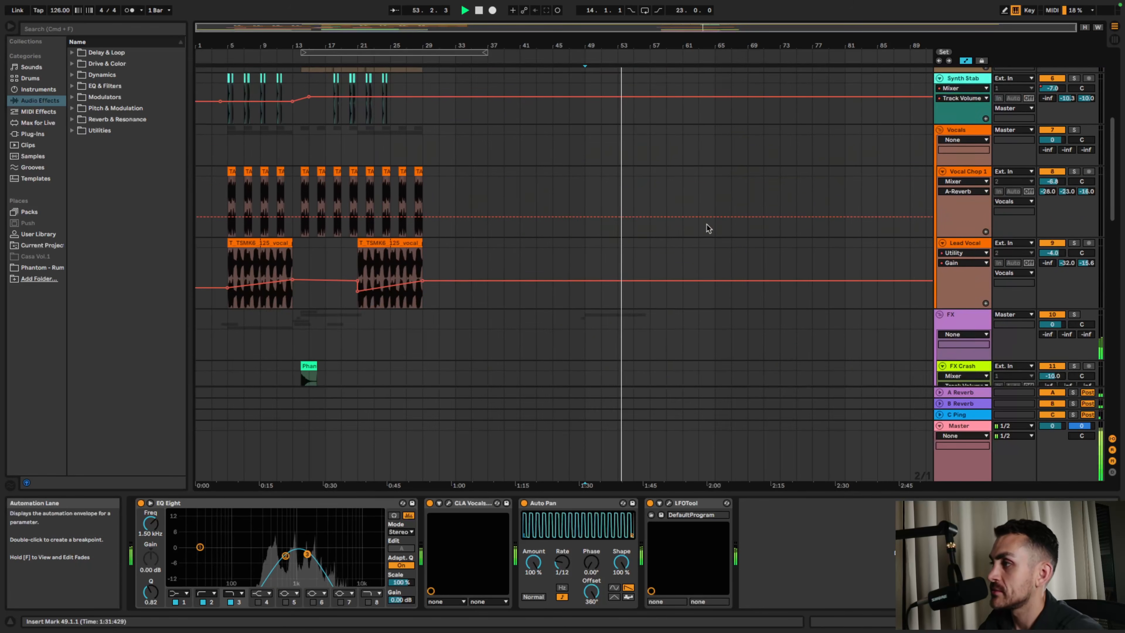
pyautogui.scroll(6, 709, 229)
pyautogui.scroll(5, 707, 227)
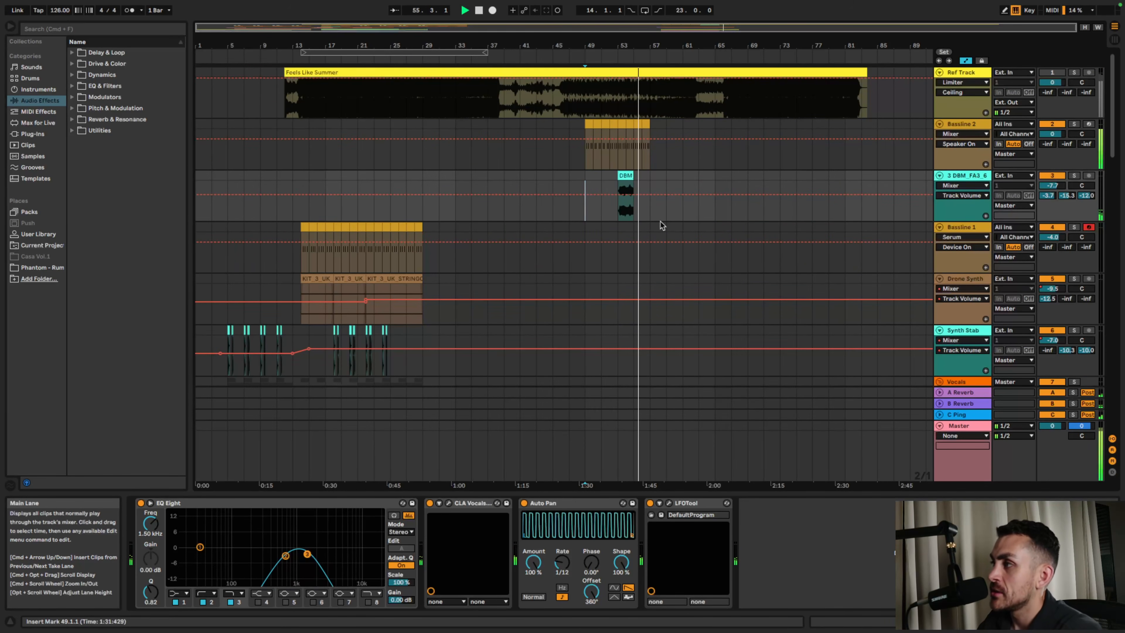
pyautogui.press('space')
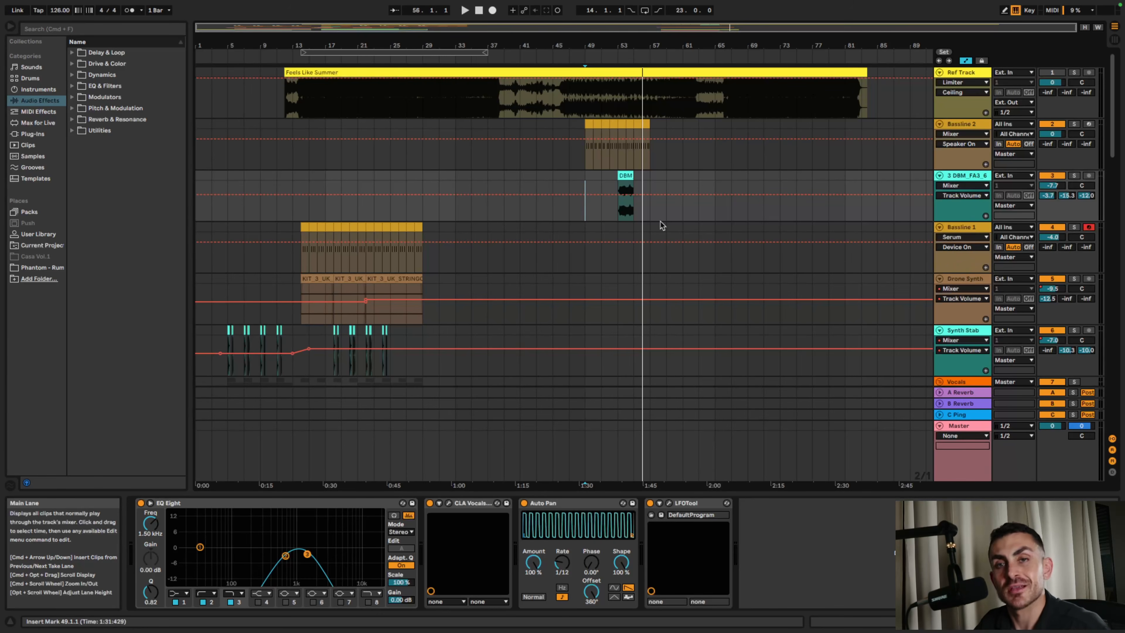
# - Play Bassline 1 soloed with the notes of its first clip open, and unsolo the track
pyautogui.click(661, 225)
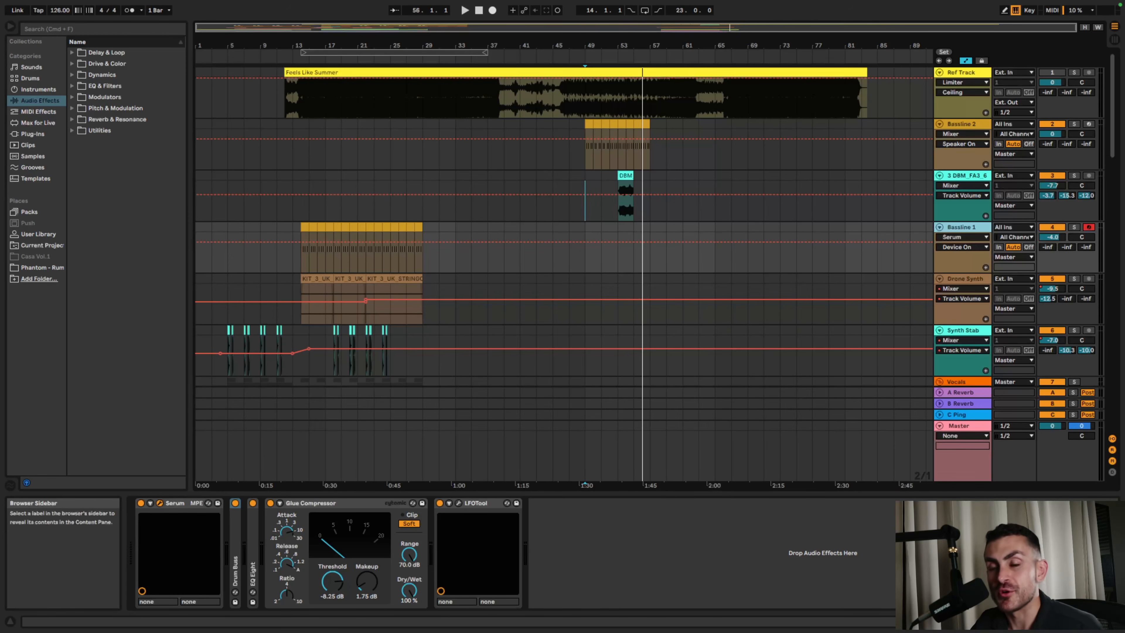
pyautogui.click(350, 377)
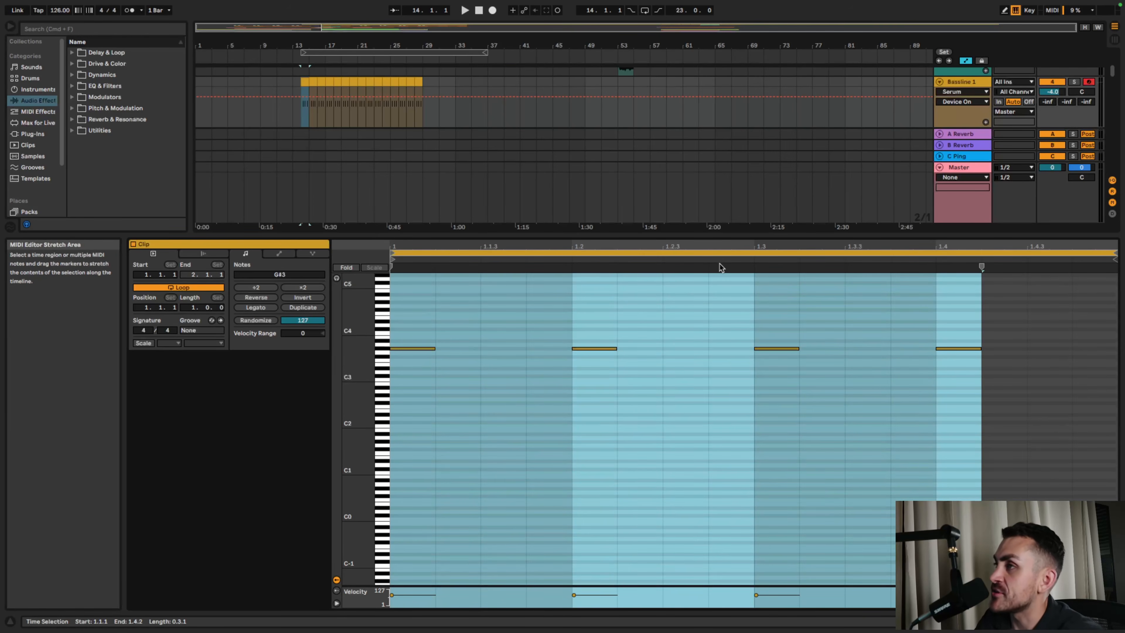
pyautogui.click(1073, 82)
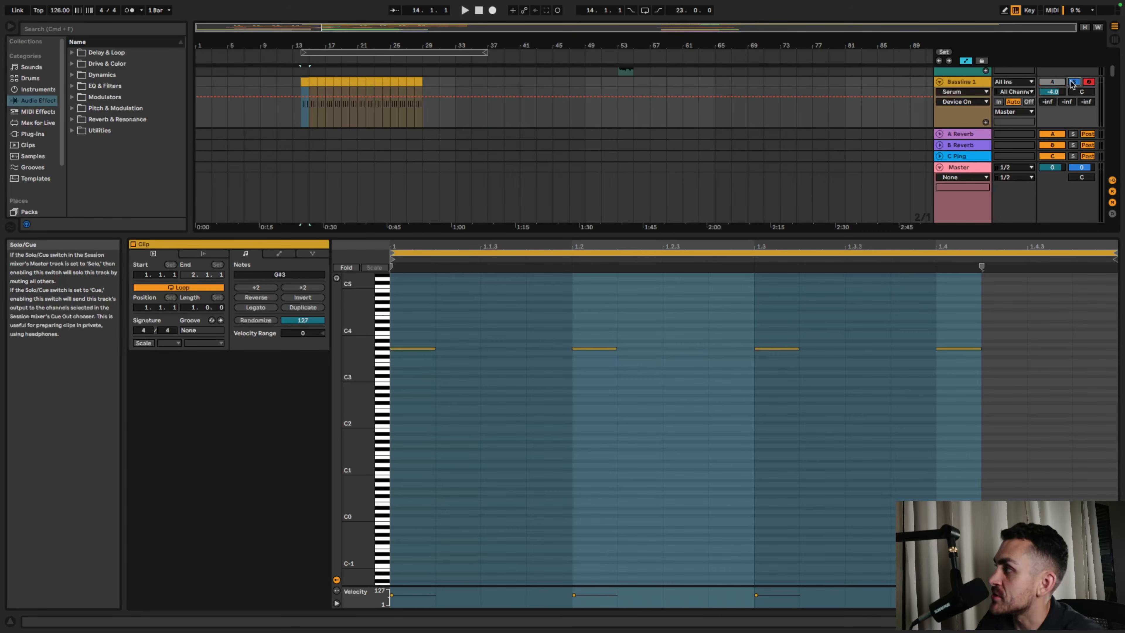
pyautogui.press('space')
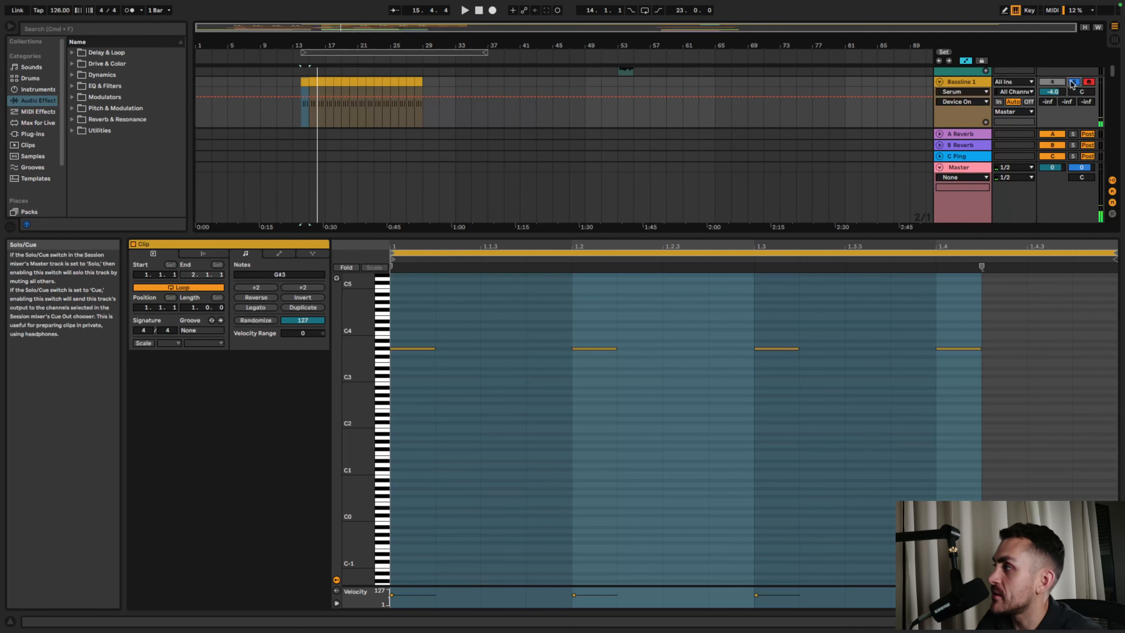
pyautogui.click(1073, 83)
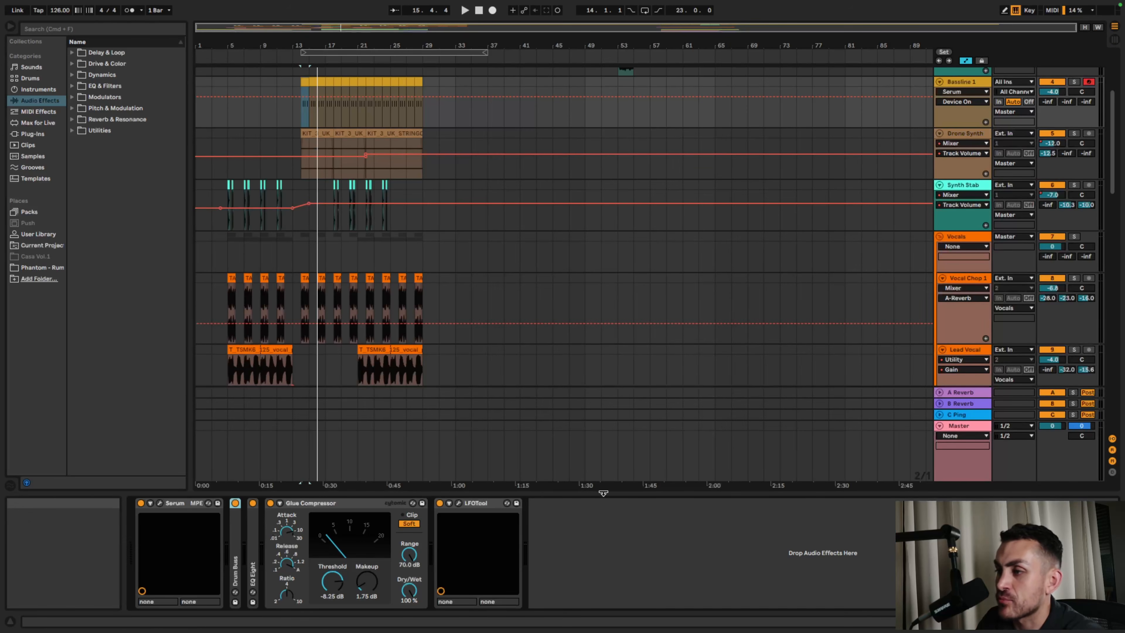
# - Inspect Bassline 1's Drum Buss and EQ Eight devices, and play the arrangement from bar 14
pyautogui.doubleClick(235, 572)
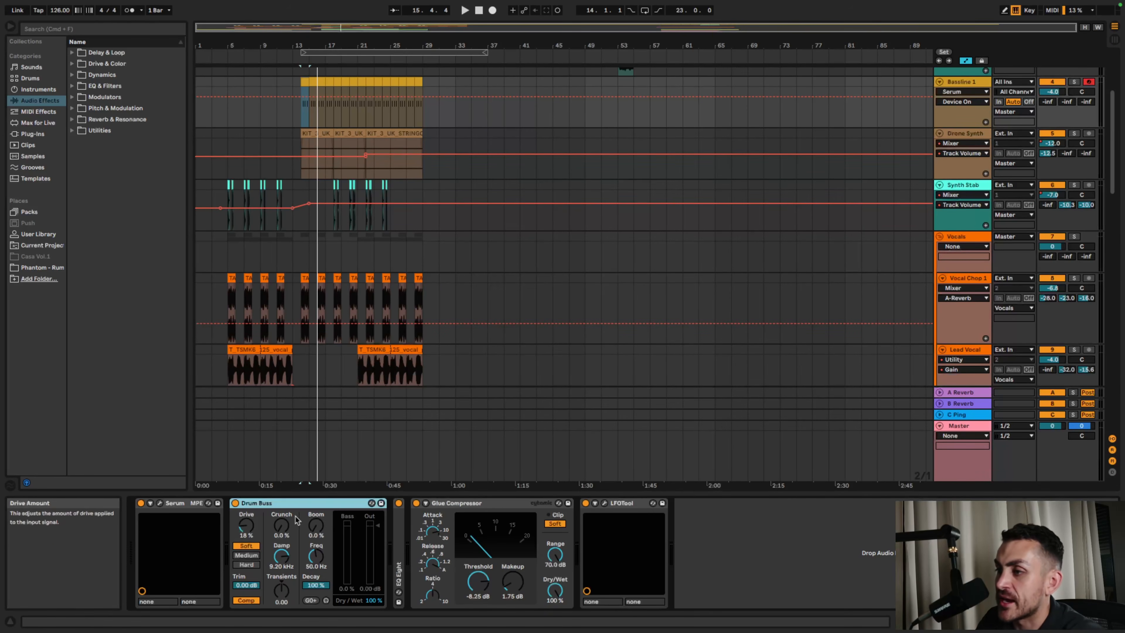
pyautogui.doubleClick(400, 545)
pyautogui.doubleClick(402, 539)
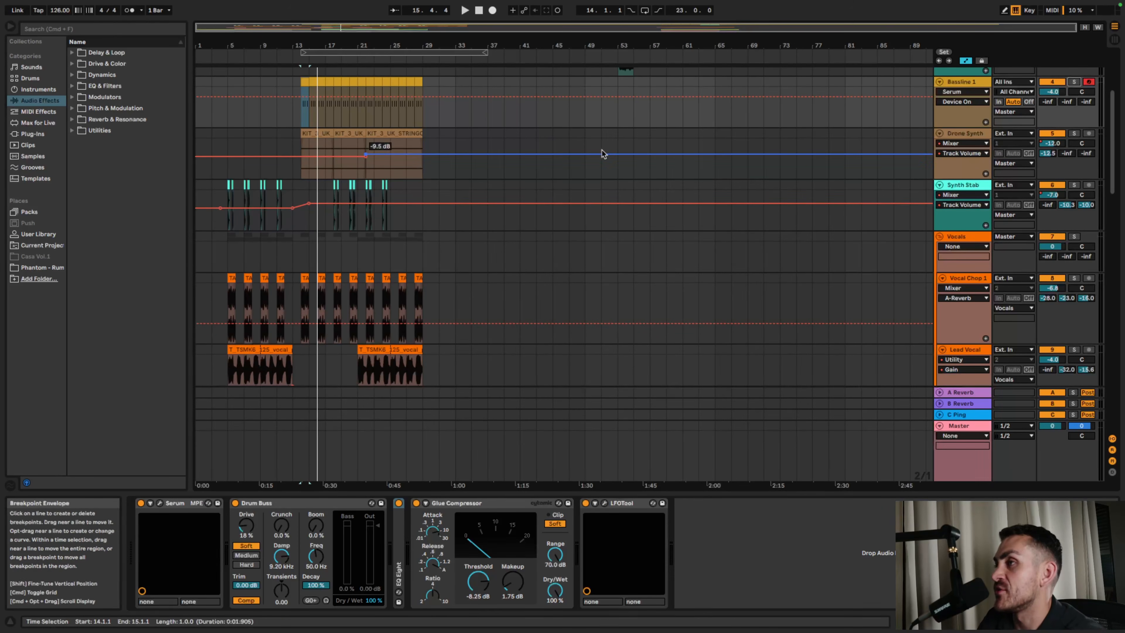
pyautogui.click(300, 134)
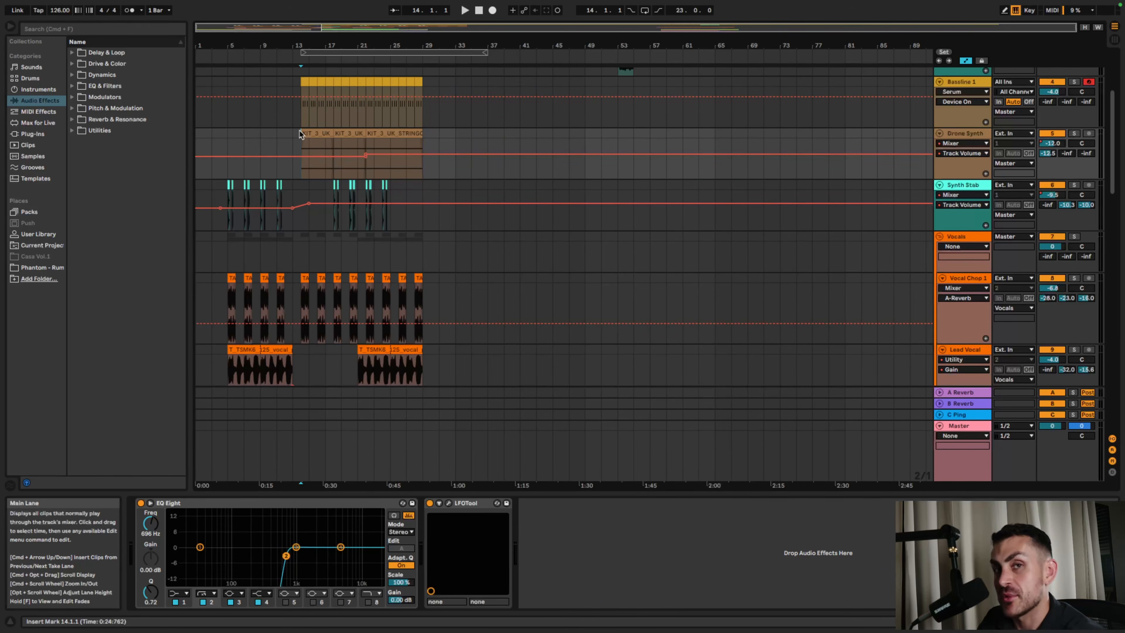
pyautogui.press('space')
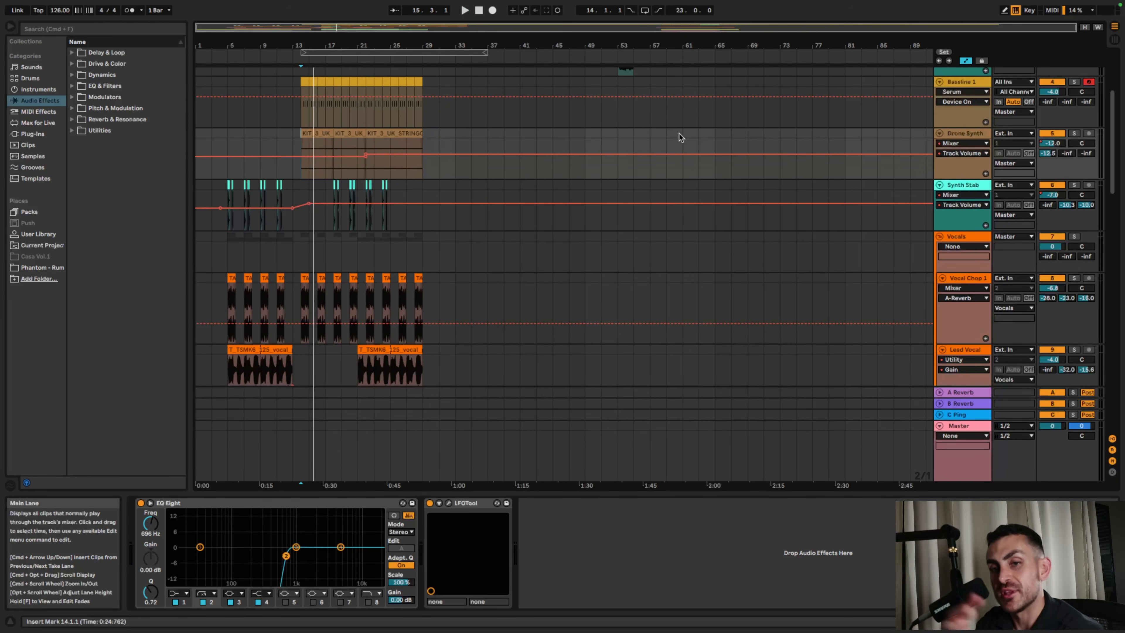
# - With Bassline 2's Serum instrument open, listen to the bassline from bar 49 both soloed and in the mix
pyautogui.scroll(3, 544, 211)
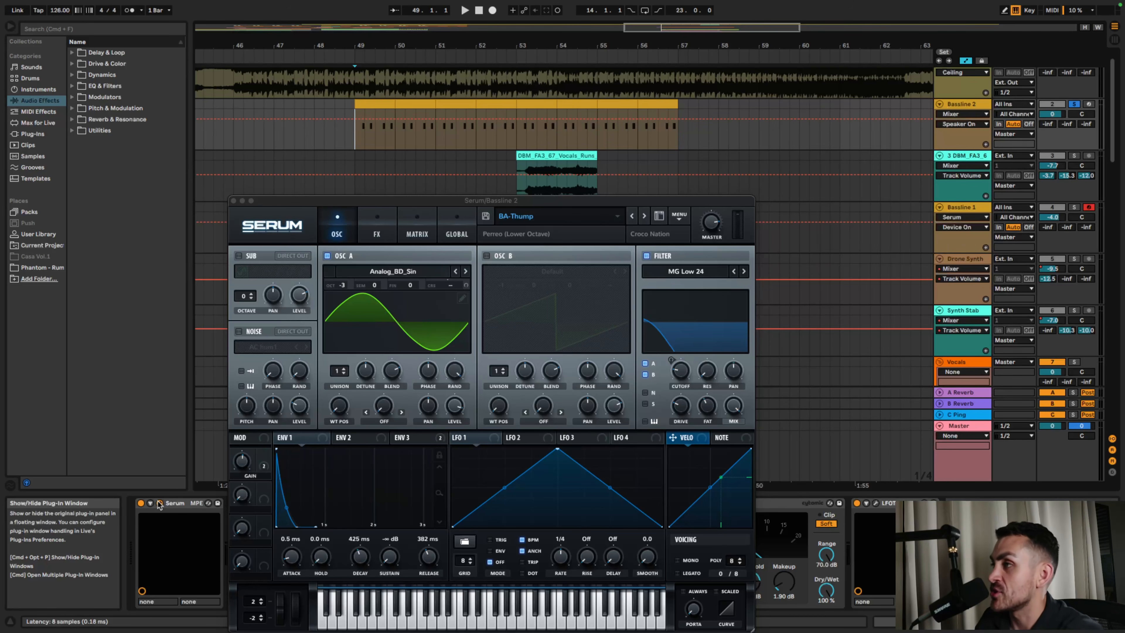
pyautogui.press('space')
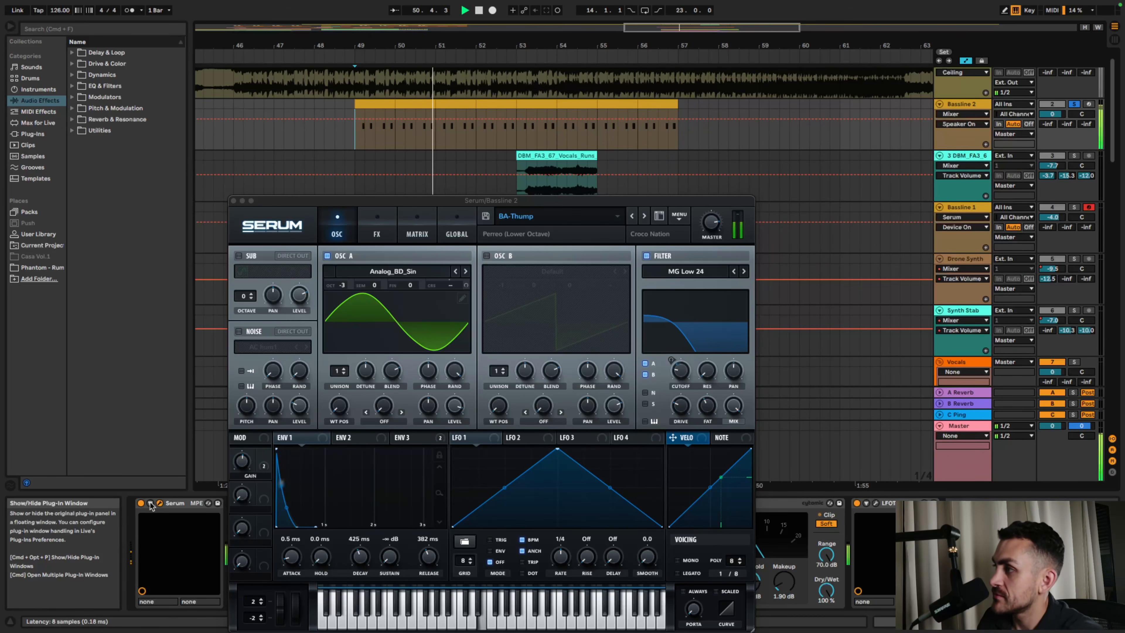
pyautogui.click(1075, 105)
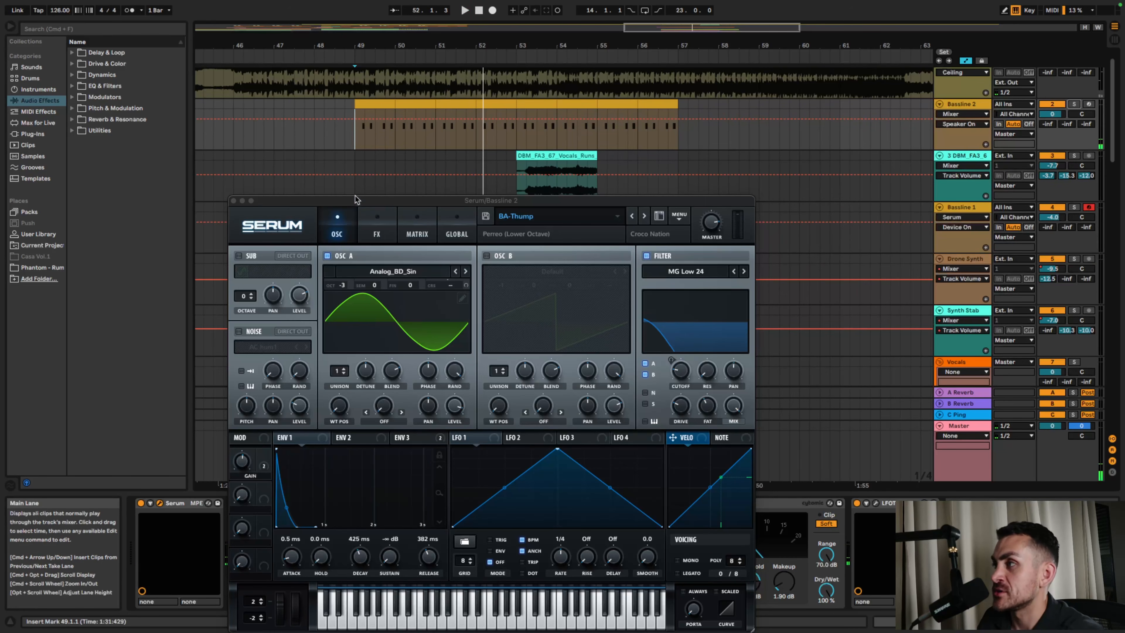
pyautogui.press('space')
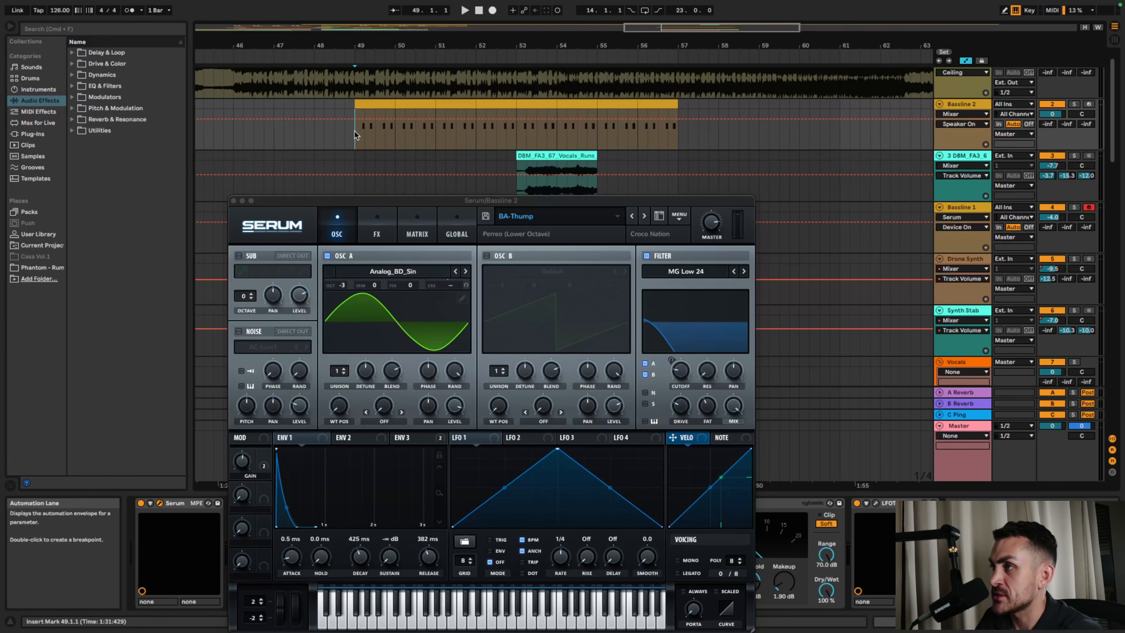
pyautogui.press('space')
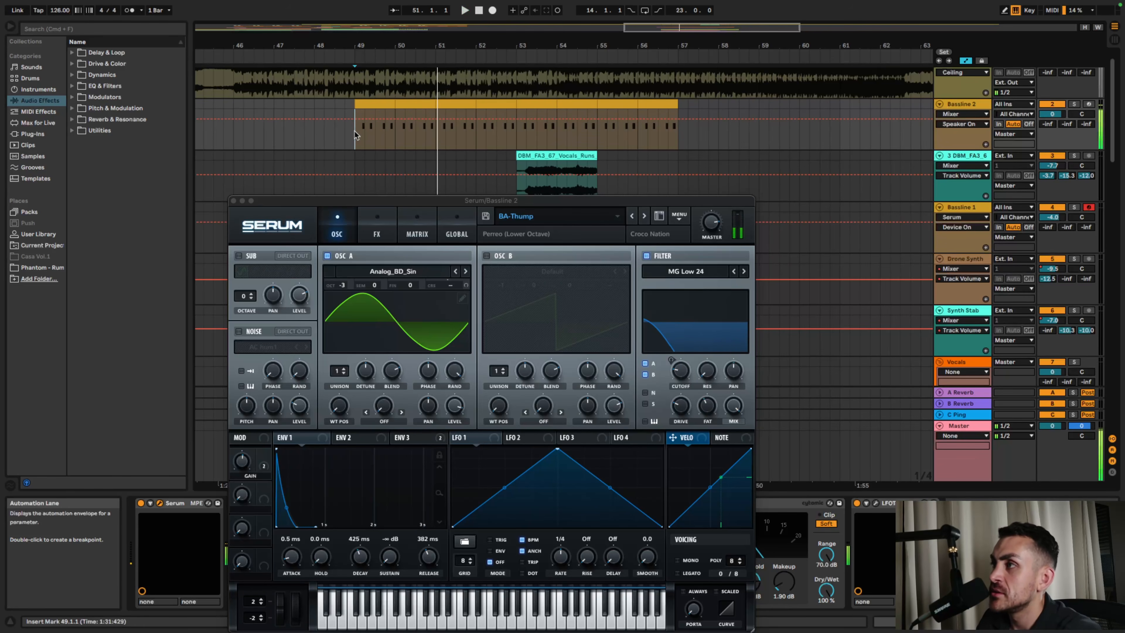
# - Close Serum and examine the MIDI Ctrl Pitch Bend envelope of the first Bassline 2 clip, including its peak breakpoint
pyautogui.doubleClick(373, 103)
pyautogui.click(234, 201)
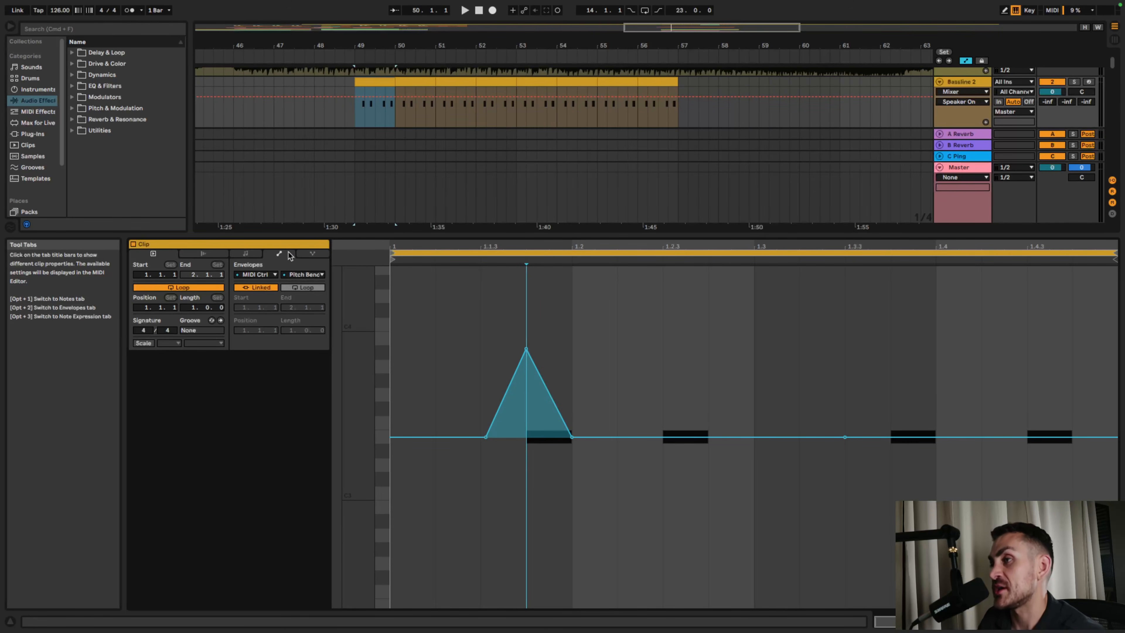
pyautogui.click(259, 274)
pyautogui.click(257, 284)
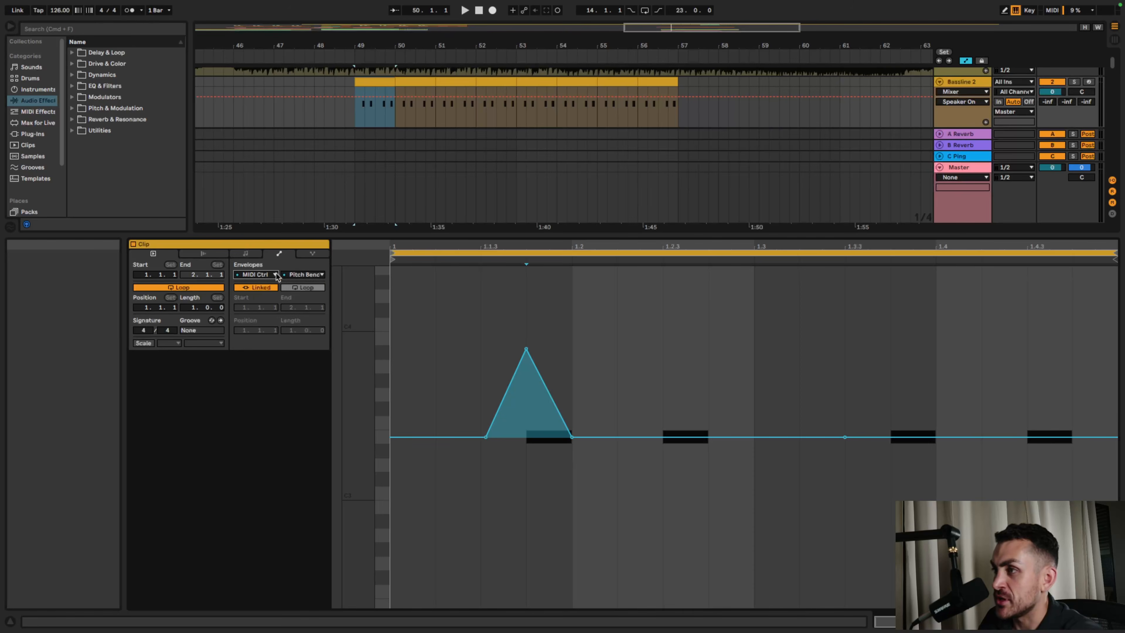
pyautogui.click(304, 274)
pyautogui.click(341, 285)
pyautogui.click(526, 350)
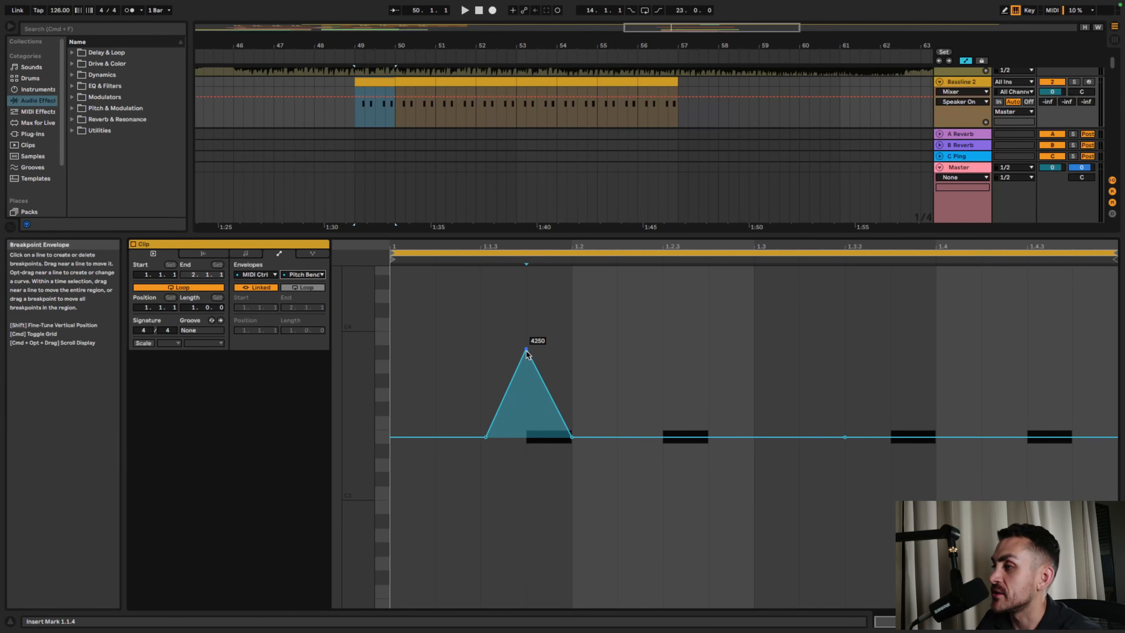
pyautogui.press('space')
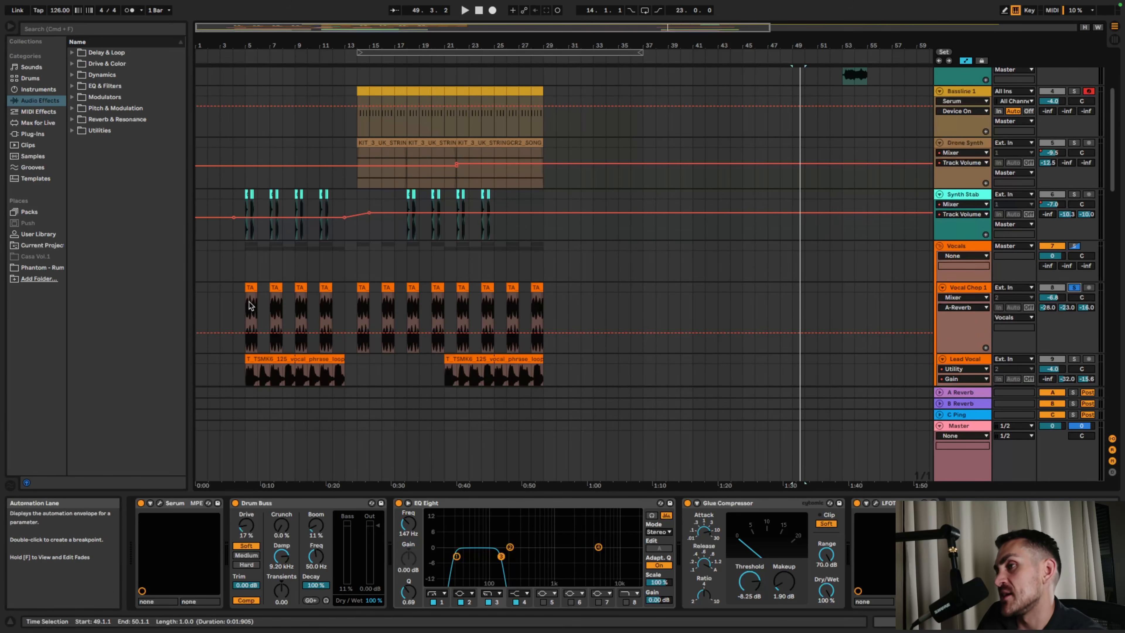
# - Play the soloed Vocal Chop 1 track from bar 5 and from bar 16, and stop playback
pyautogui.click(246, 311)
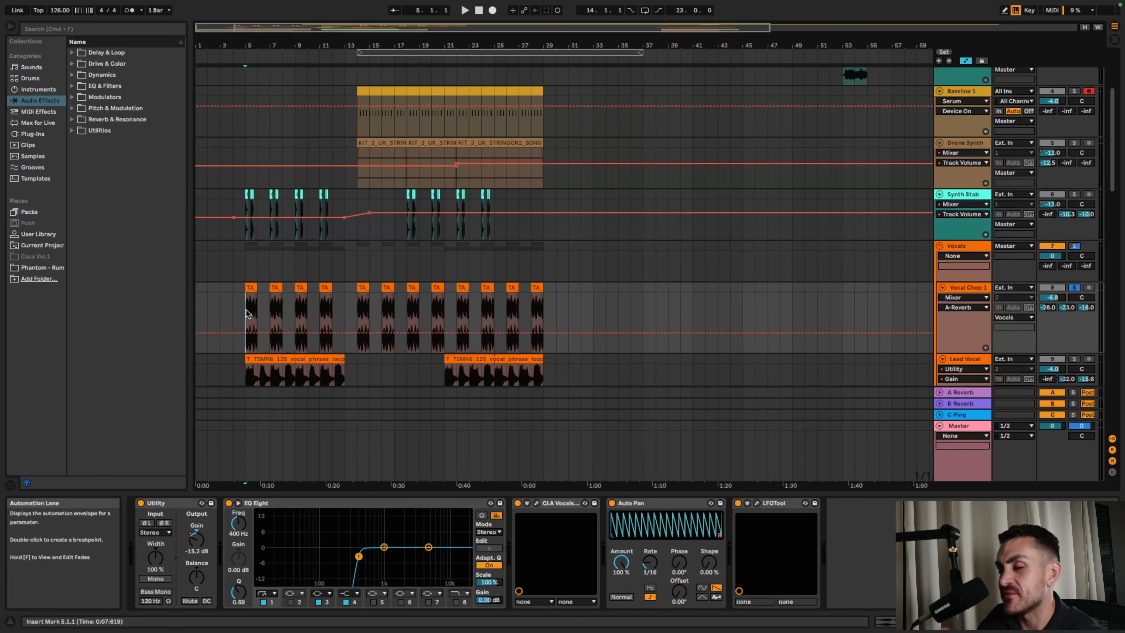
pyautogui.press('space')
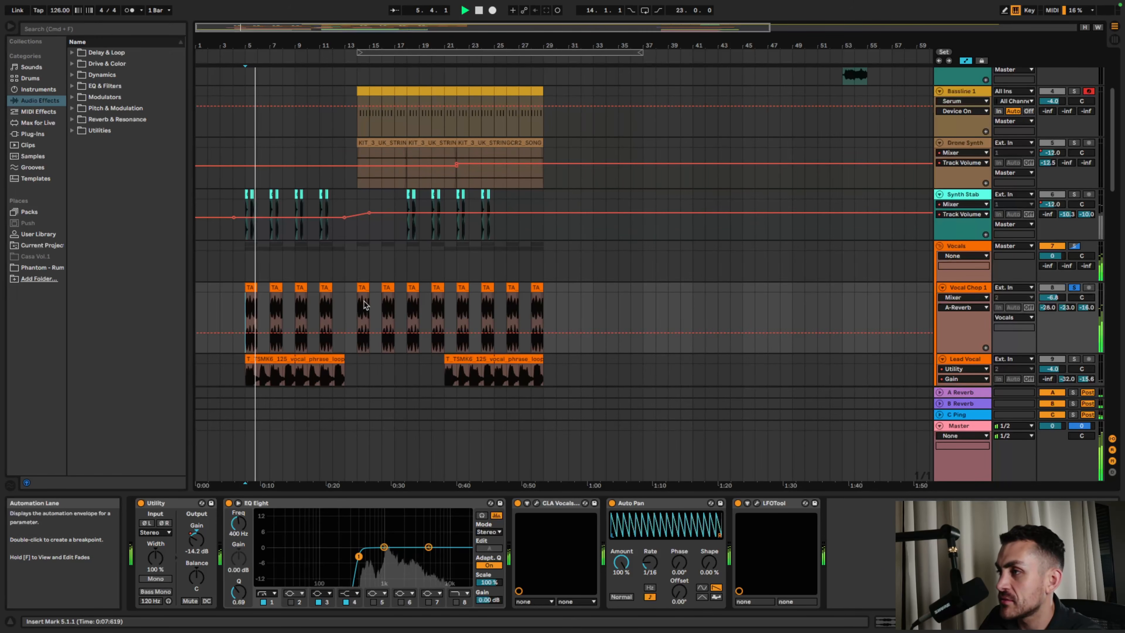
pyautogui.click(382, 306)
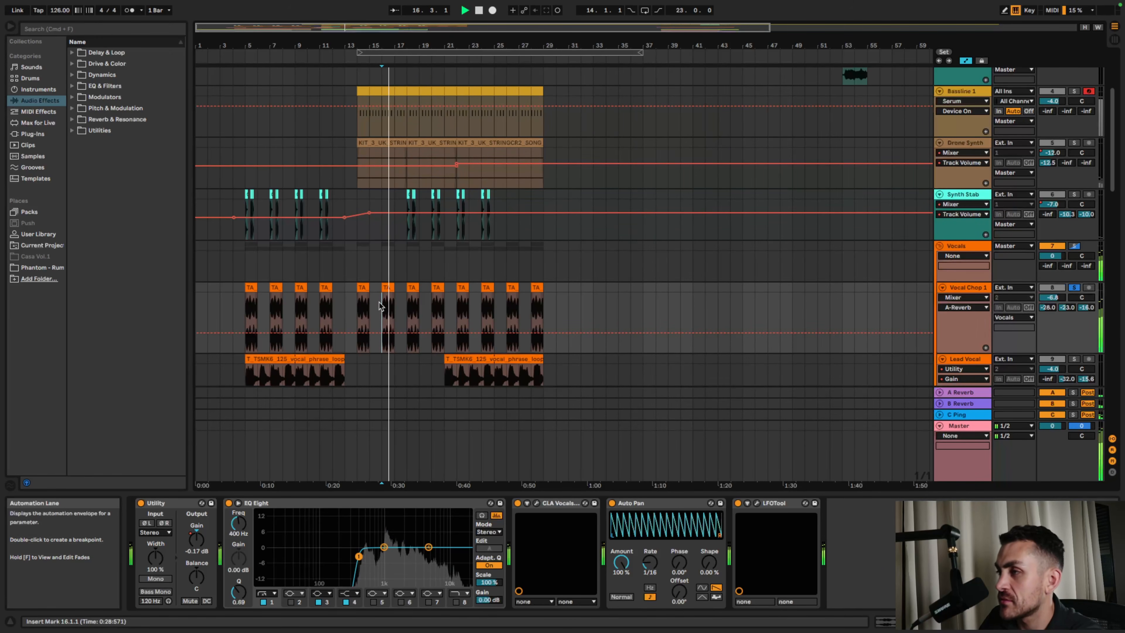
pyautogui.press('space')
pyautogui.scroll(1, 468, 292)
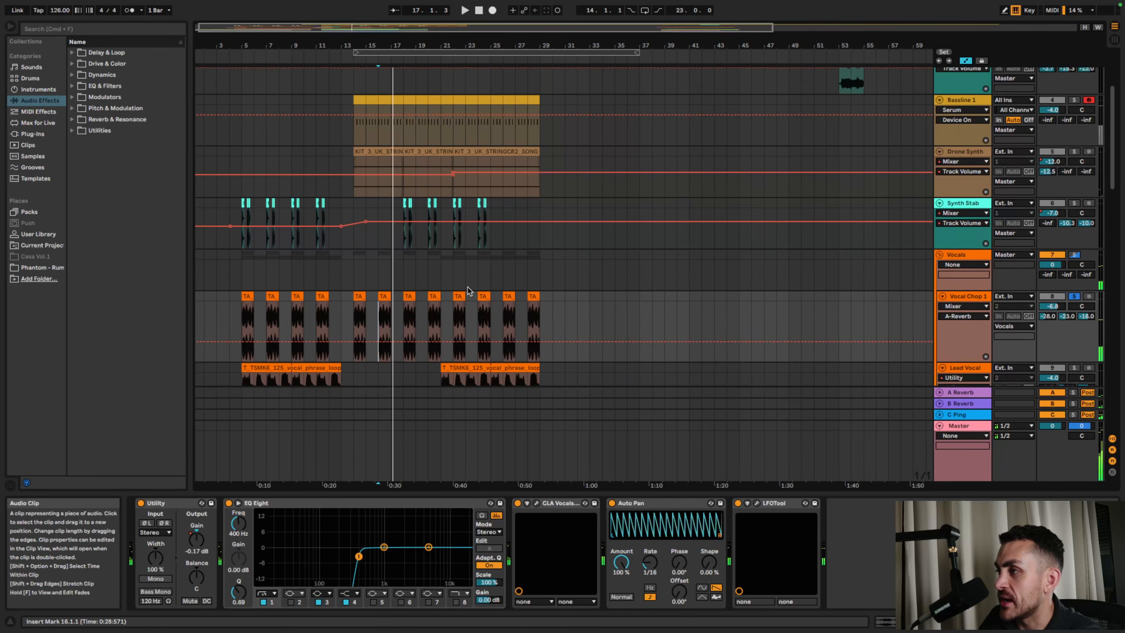
# - Solo the Lead Vocal track, play it from bar 9, and hide the automation lanes before stopping playback
pyautogui.scroll(-3, 468, 291)
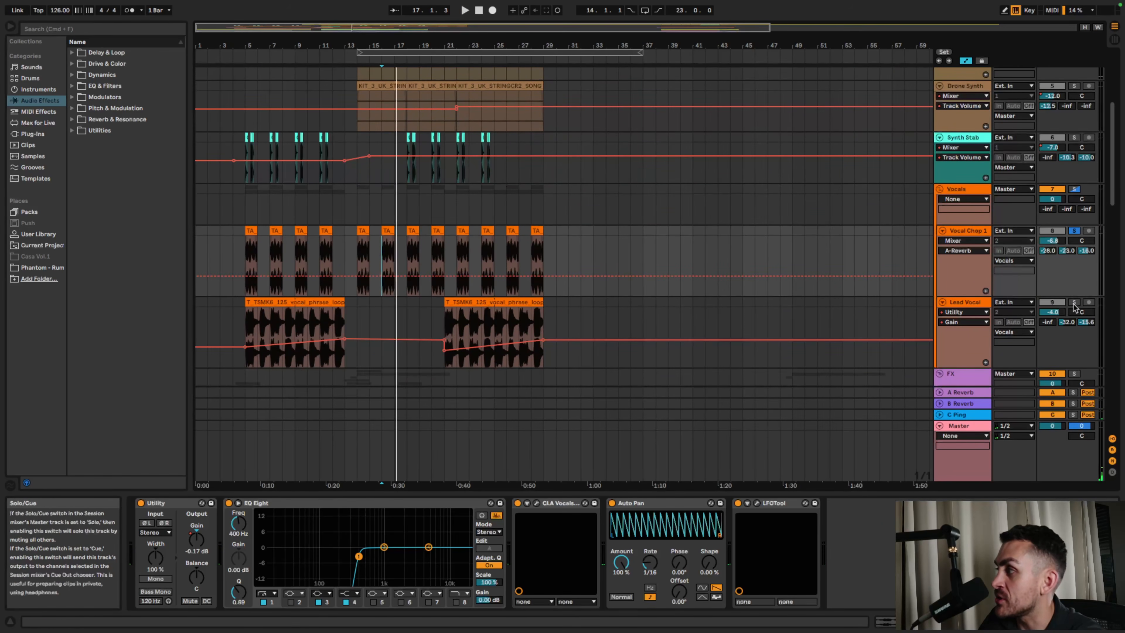
pyautogui.click(1074, 302)
pyautogui.click(245, 324)
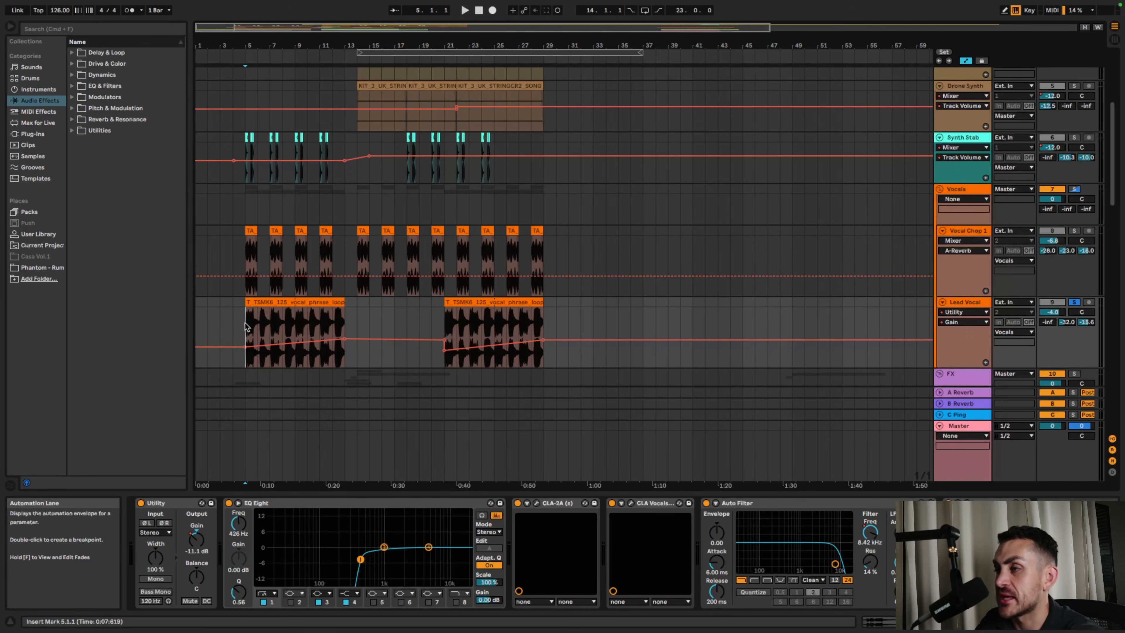
pyautogui.click(295, 326)
pyautogui.press('space')
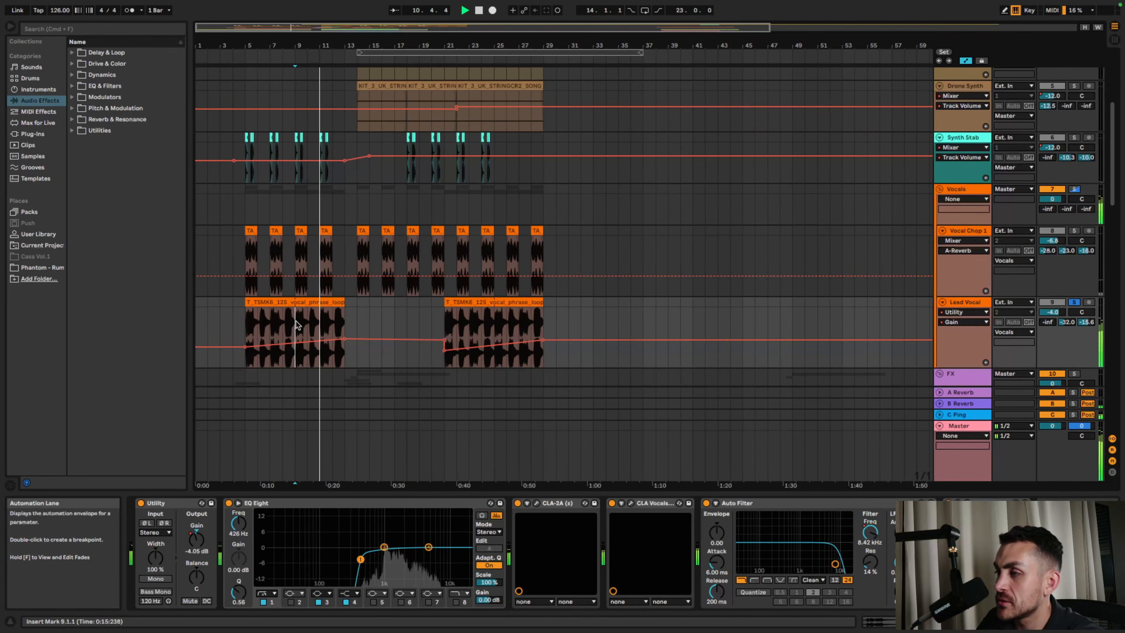
pyautogui.press('a')
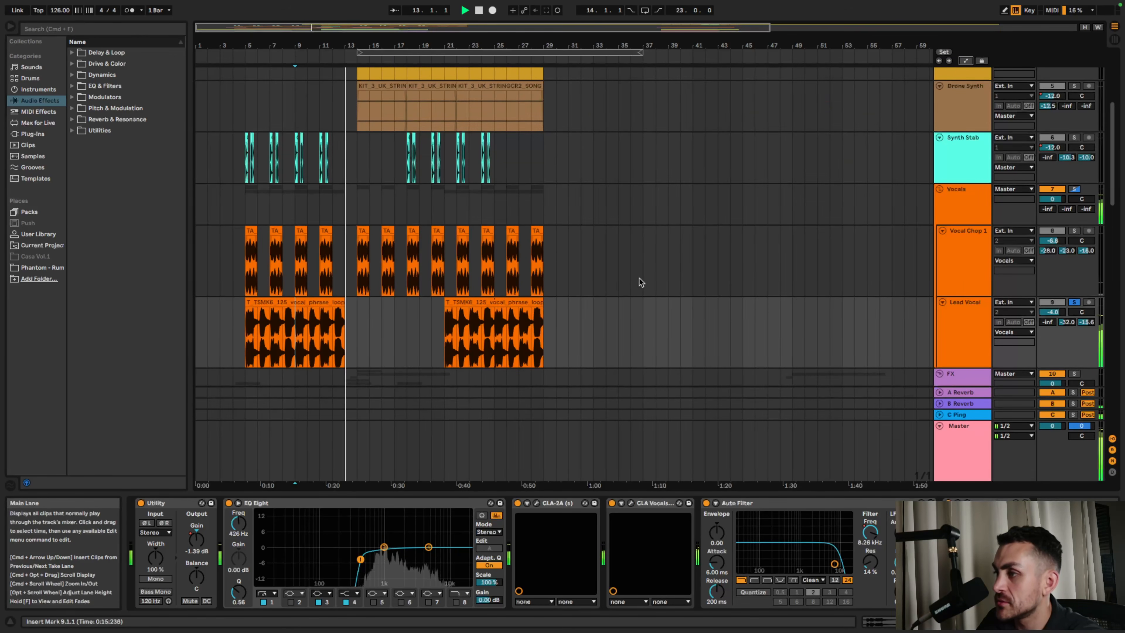
pyautogui.press('space')
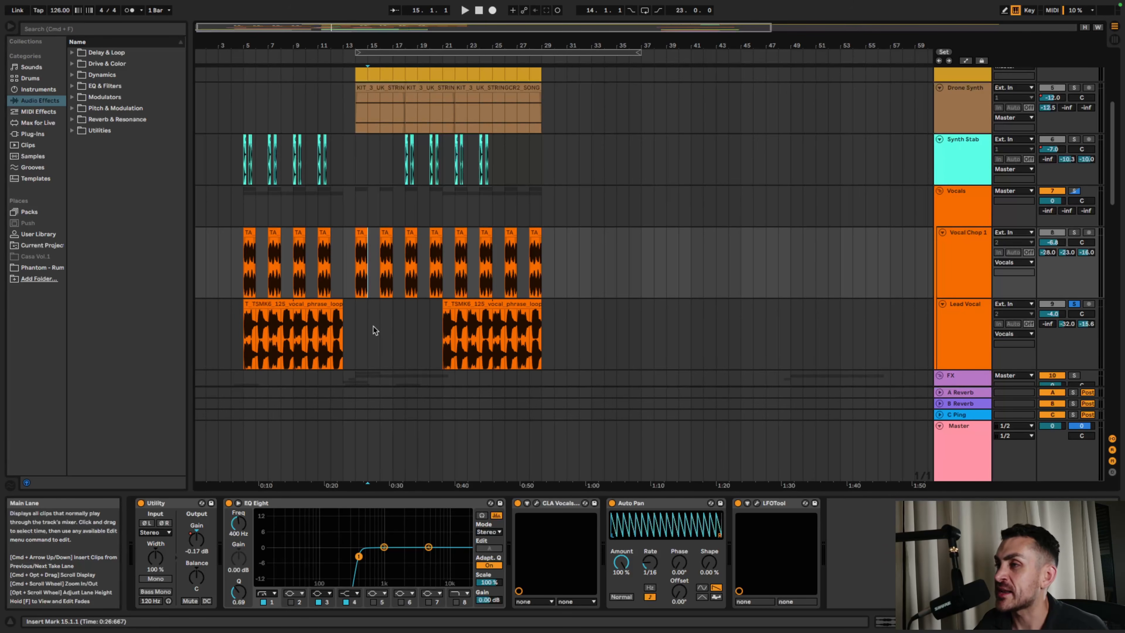
# - Select the first Vocal Chop 1 clip at bar 5 and inspect its length and the gap before the next chop
pyautogui.click(250, 233)
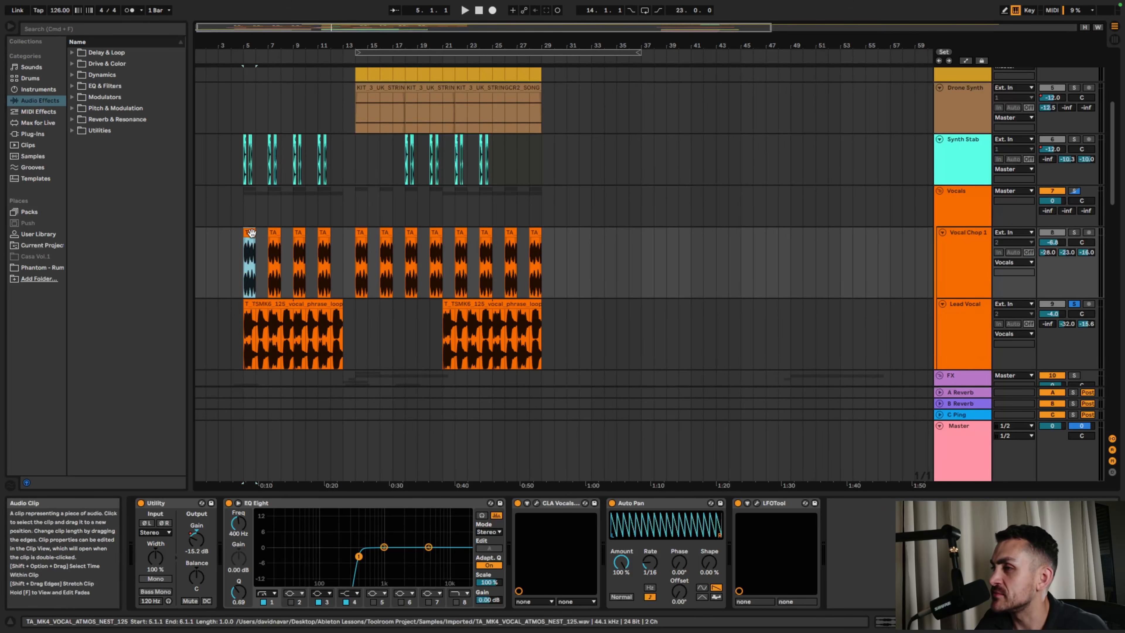
pyautogui.moveTo(255, 232)
pyautogui.mouseDown()
pyautogui.moveTo(524, 226)
pyautogui.moveTo(247, 217)
pyautogui.mouseUp()
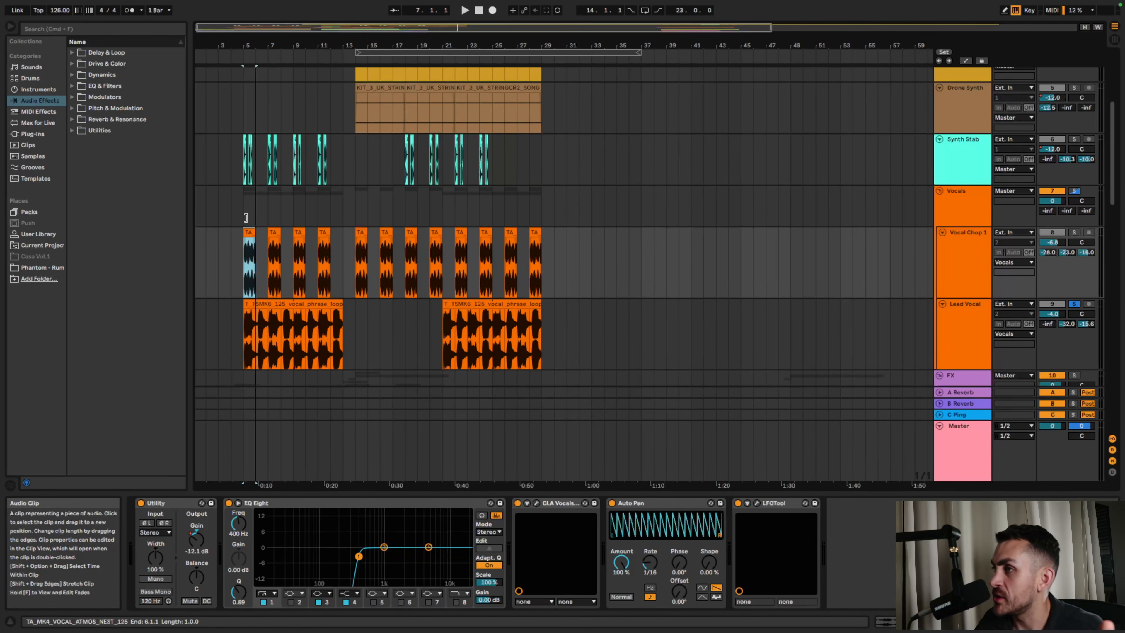
pyautogui.click(230, 262)
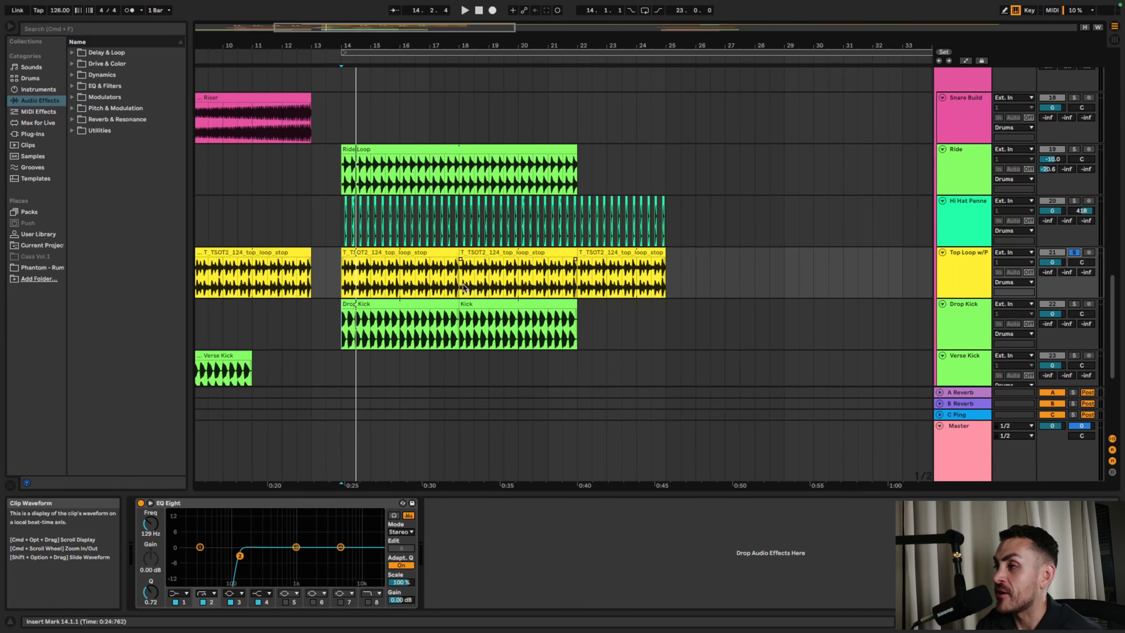
# - Raise the Top Loop track's EQ Eight low-cut frequency to 880 Hz, playing the soloed loop before and after the change
pyautogui.click(239, 556)
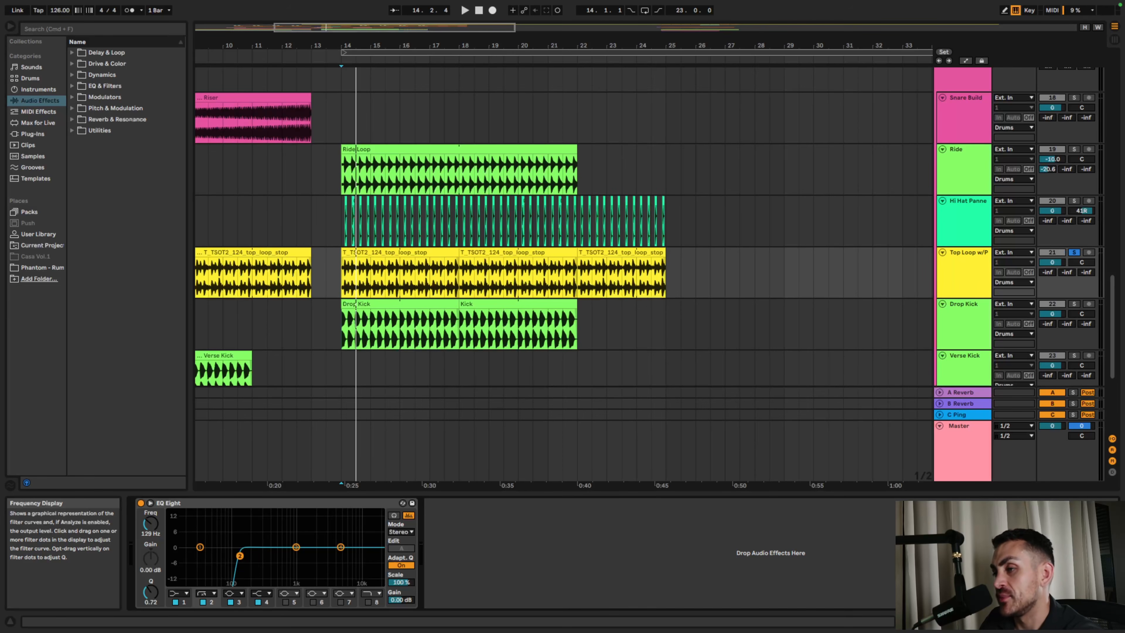
pyautogui.press('space')
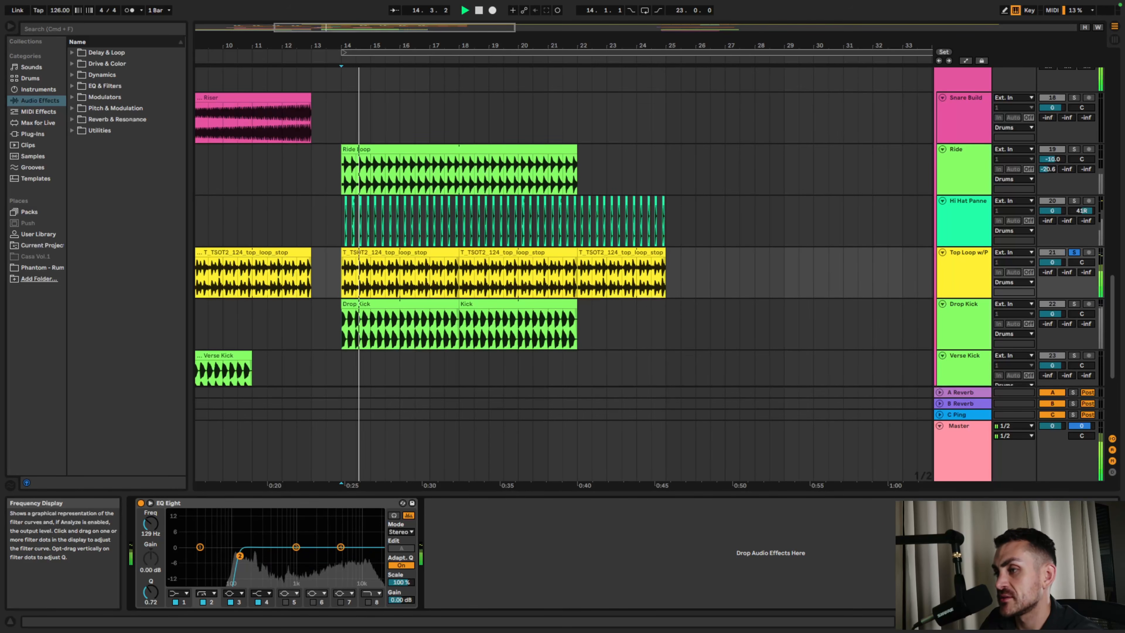
pyautogui.press('space')
pyautogui.moveTo(240, 556); pyautogui.dragTo(292, 557)
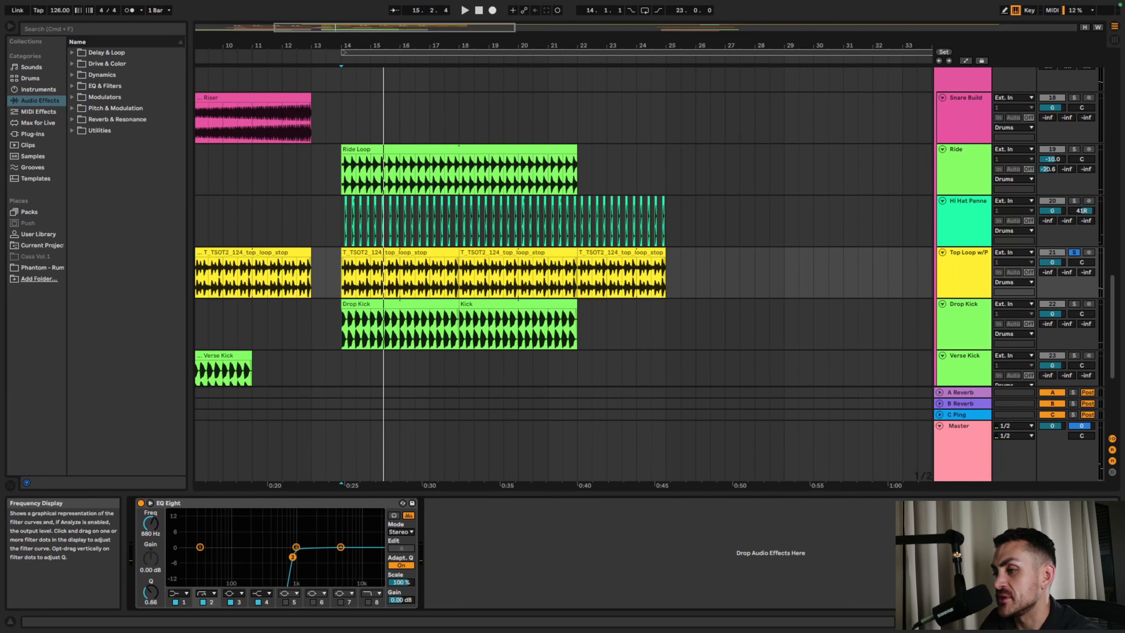
pyautogui.press('space')
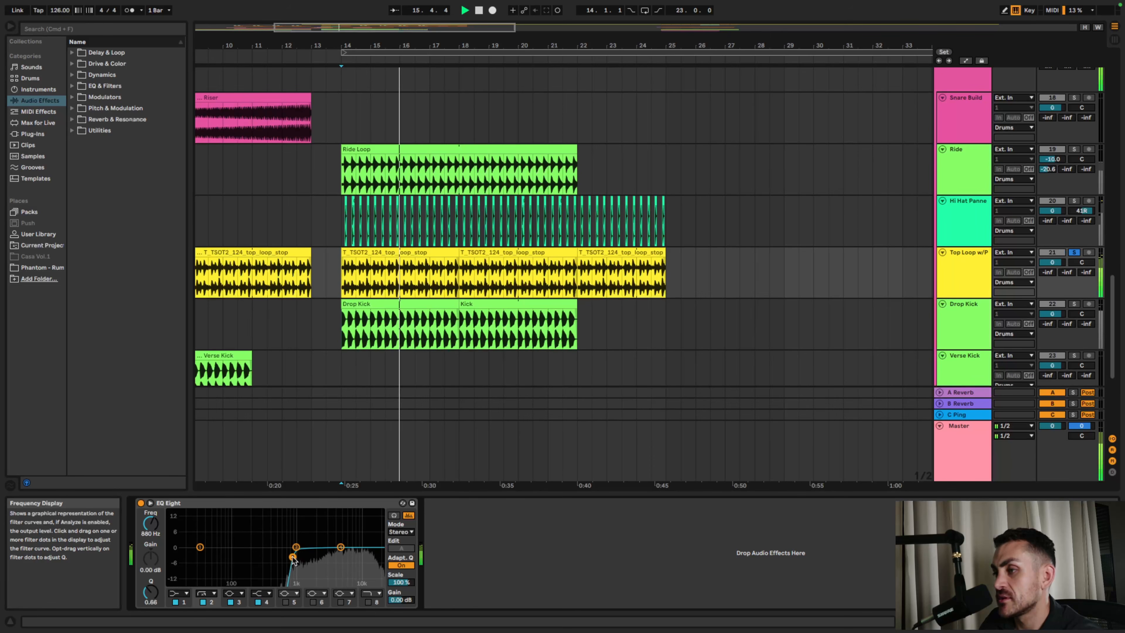
pyautogui.press('space')
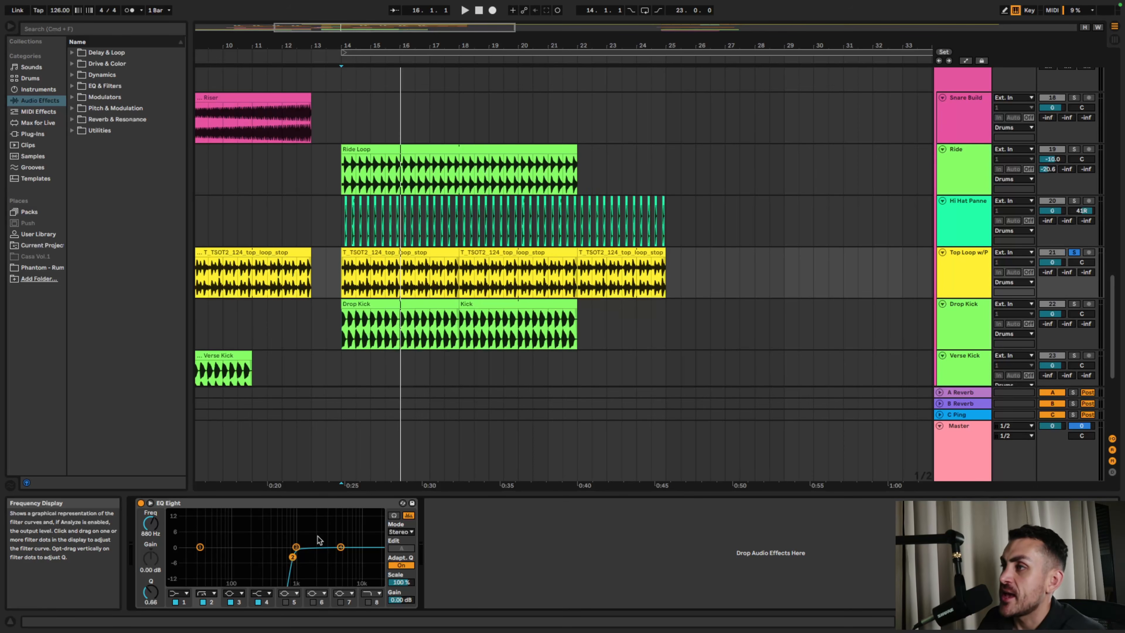
# - Solo the panned hi-hat track, play it from its first hit at 14.1.3, and stop playback
pyautogui.click(1075, 202)
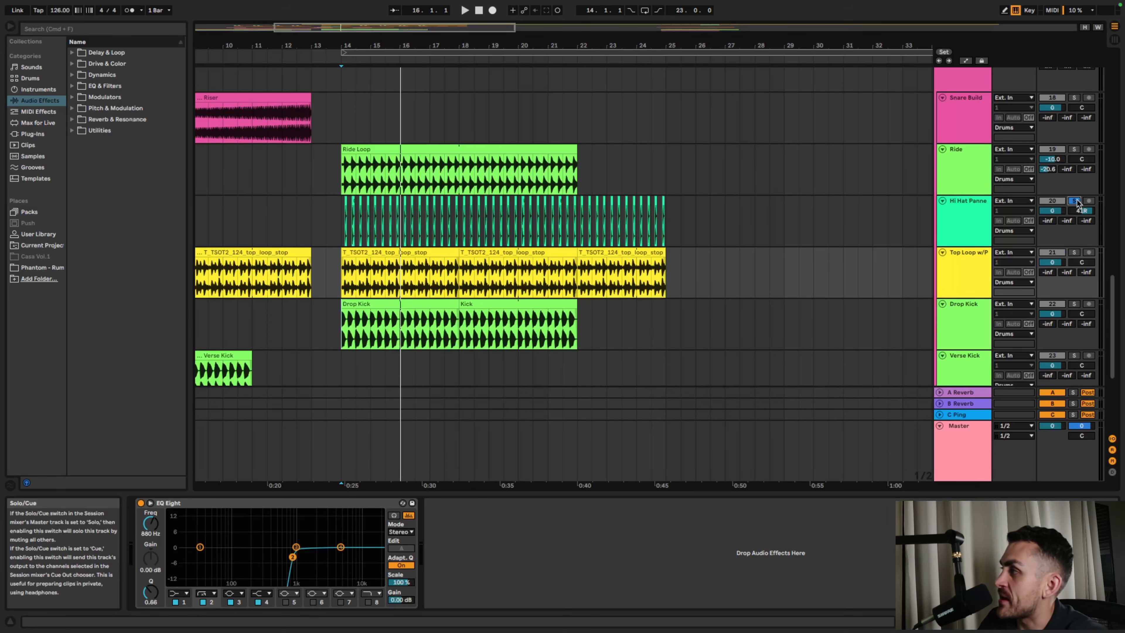
pyautogui.click(345, 224)
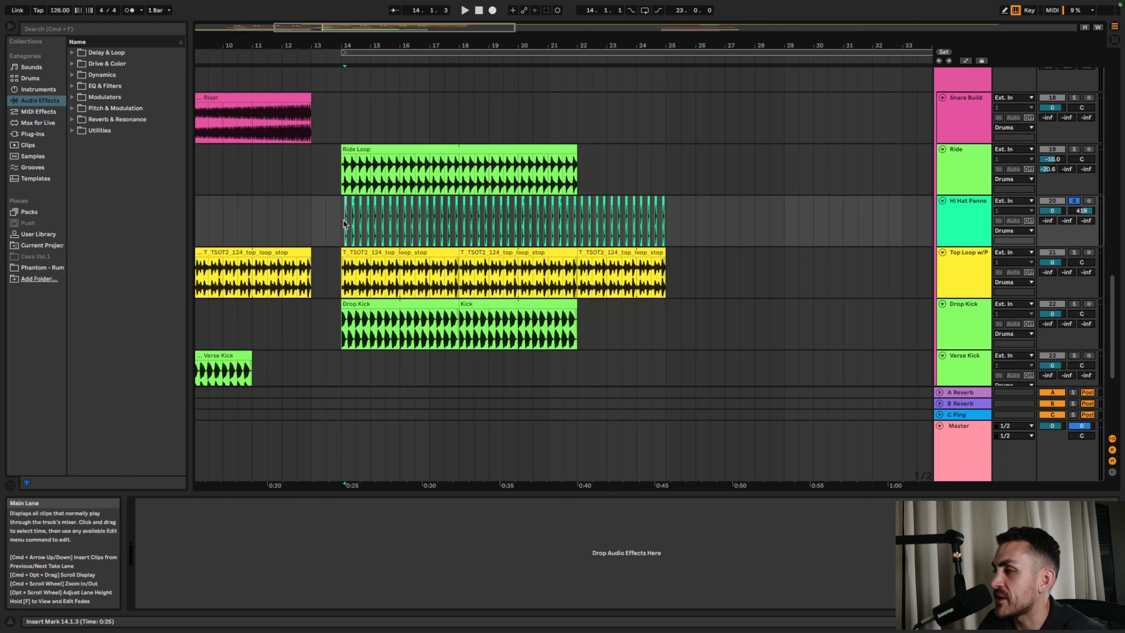
pyautogui.press('space')
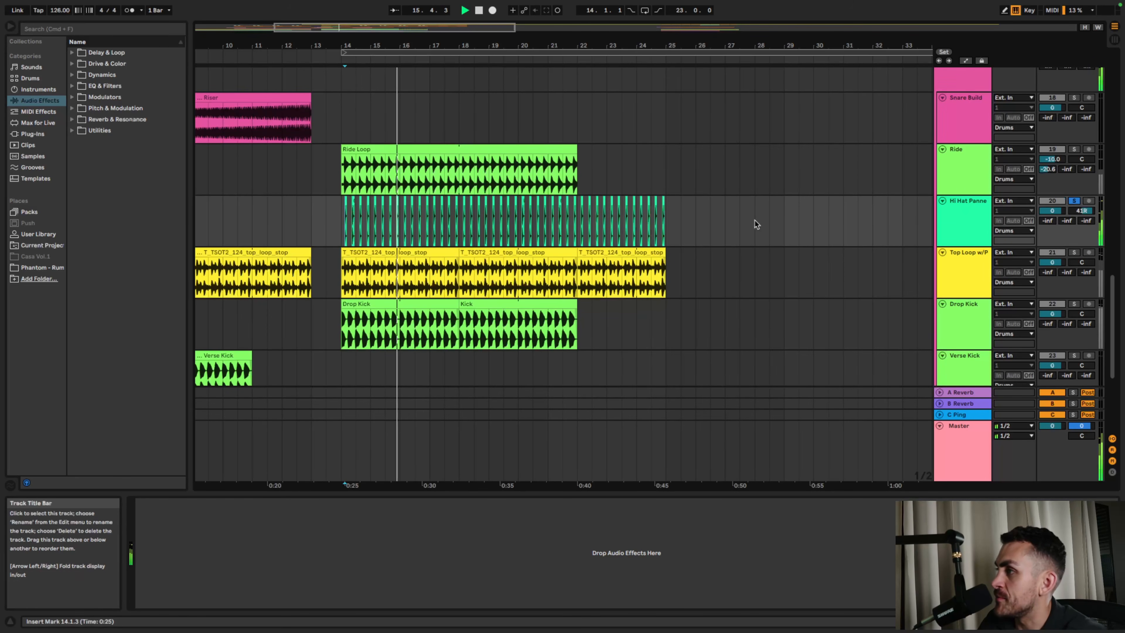
pyautogui.press('space')
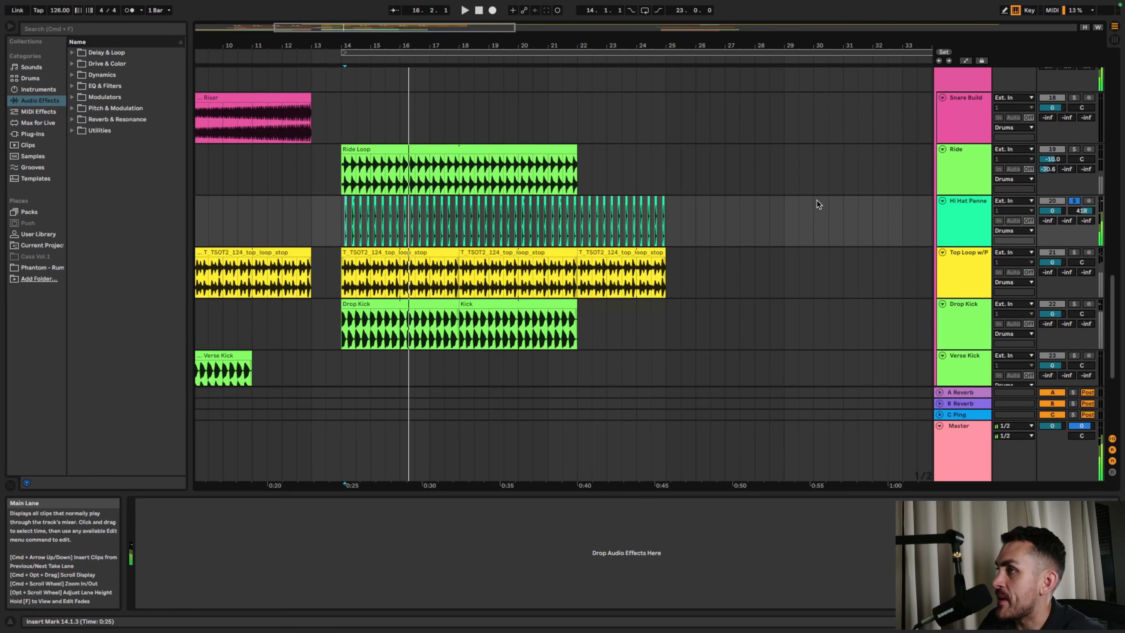
# - Solo the Ride track and listen to its loop from bar 14
pyautogui.click(1074, 150)
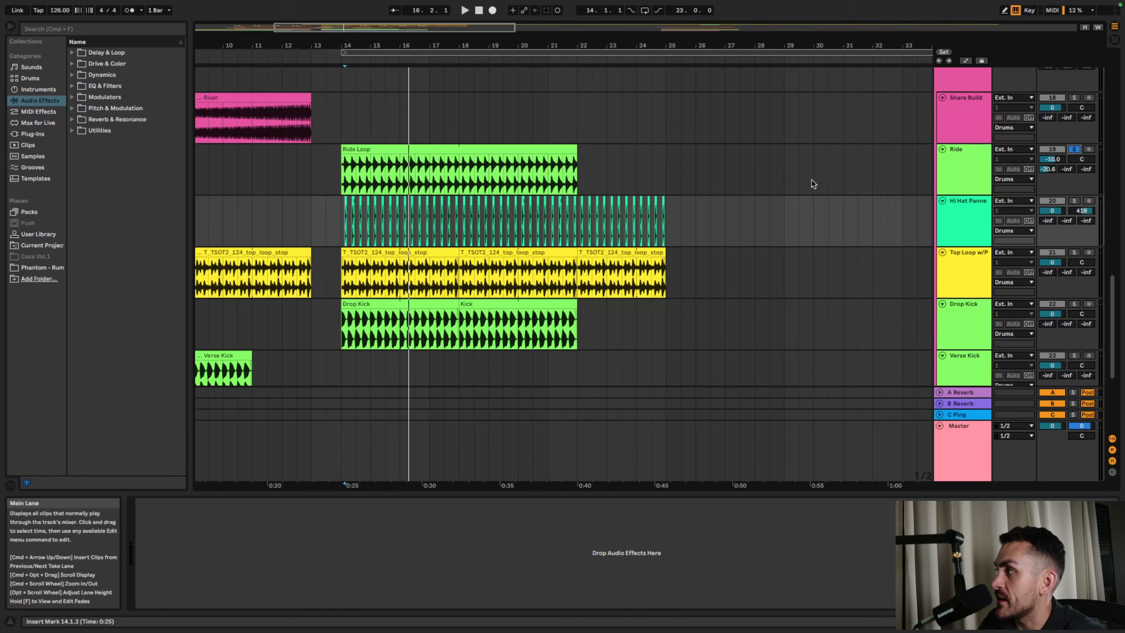
pyautogui.click(341, 179)
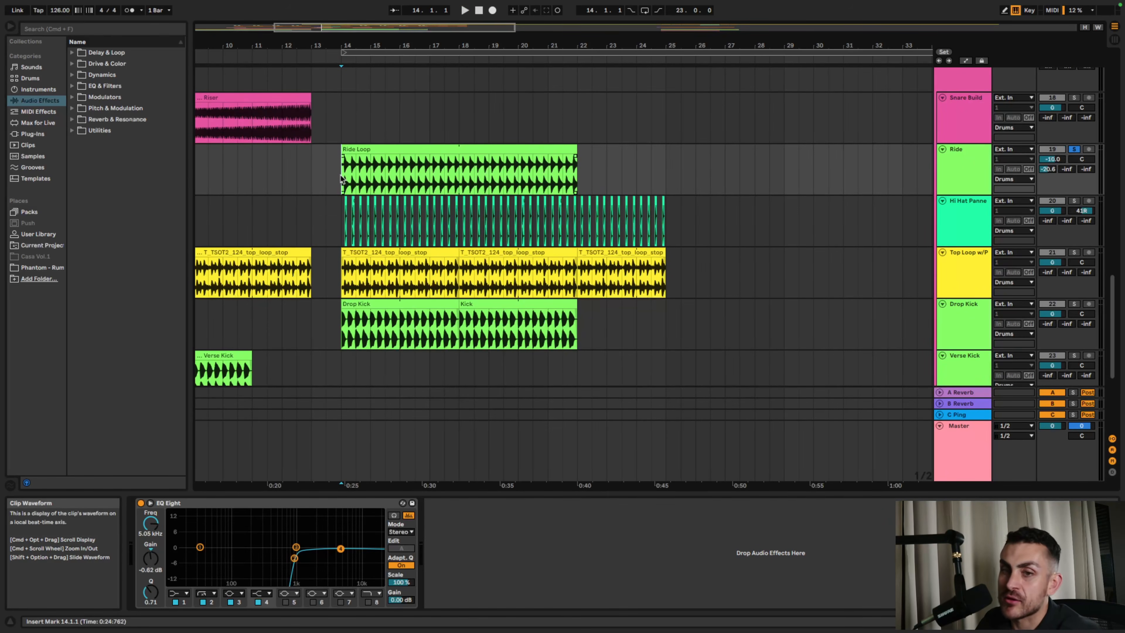
pyautogui.press('space')
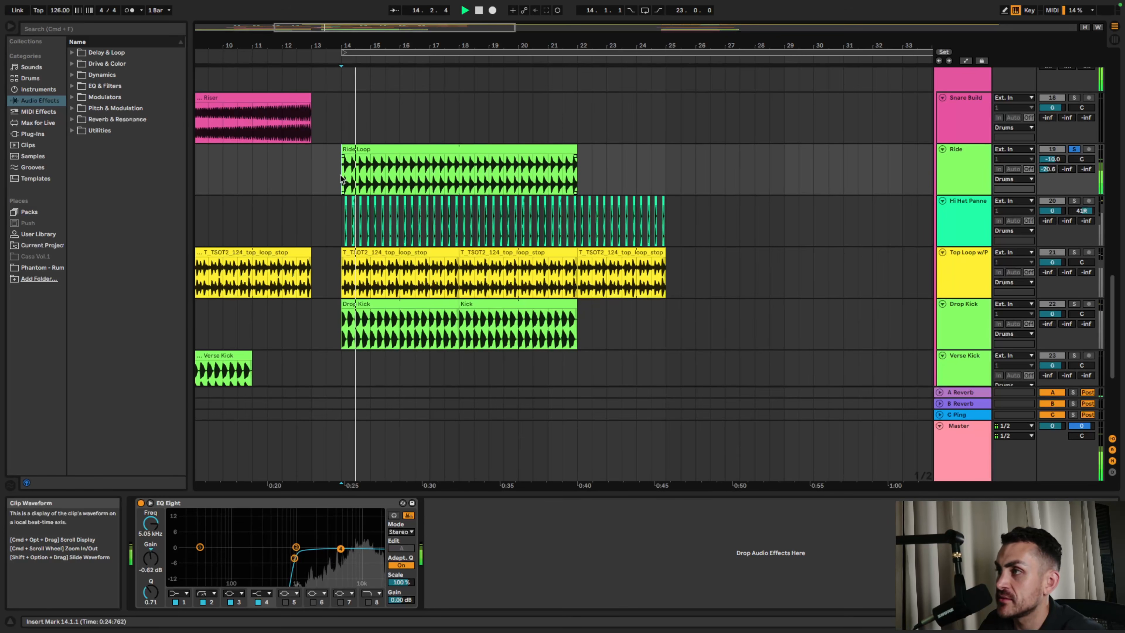
pyautogui.click(952, 178)
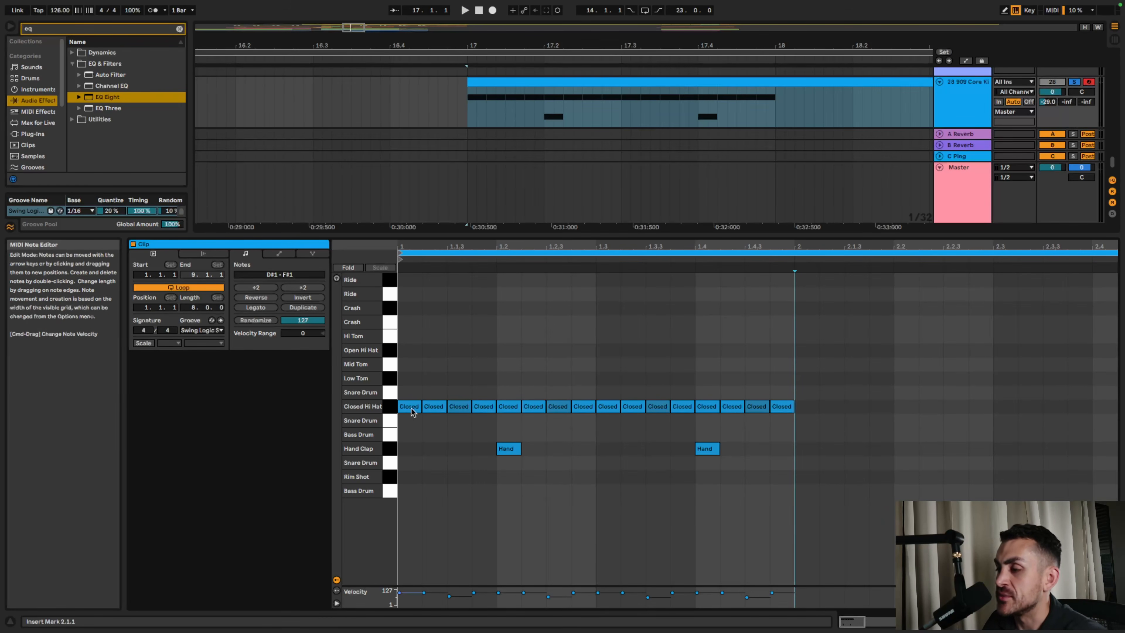
# - Play the 909 Core Kit clip's closed hi-hat and hand clap pattern from 1.1.1, stop, and return to the device view
pyautogui.rightClick(561, 382)
pyautogui.click(650, 543)
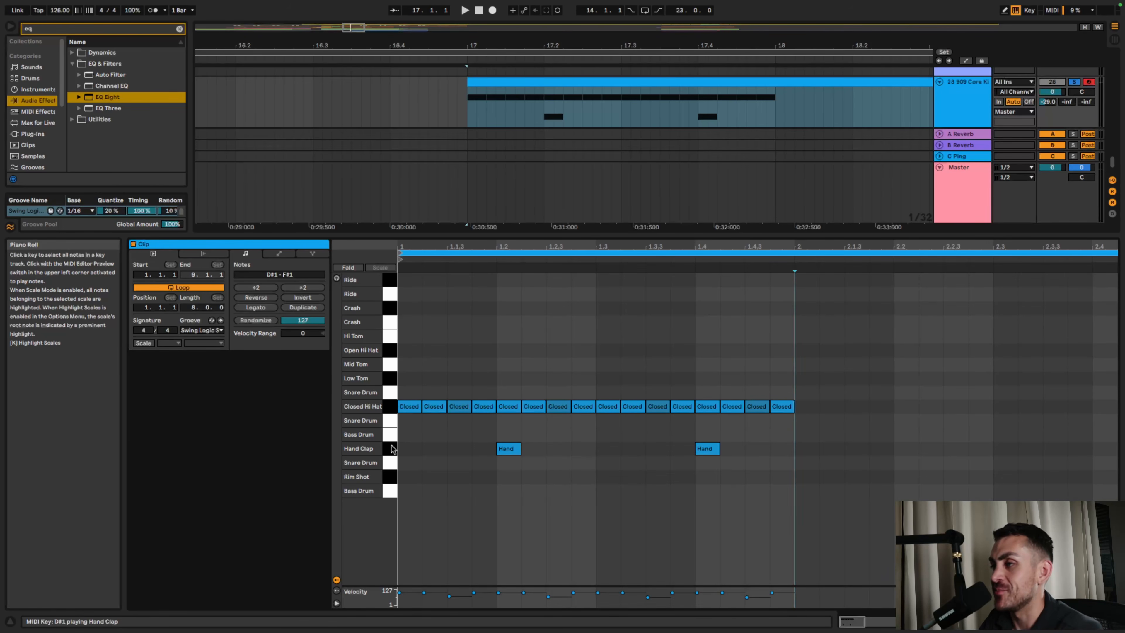
pyautogui.click(403, 389)
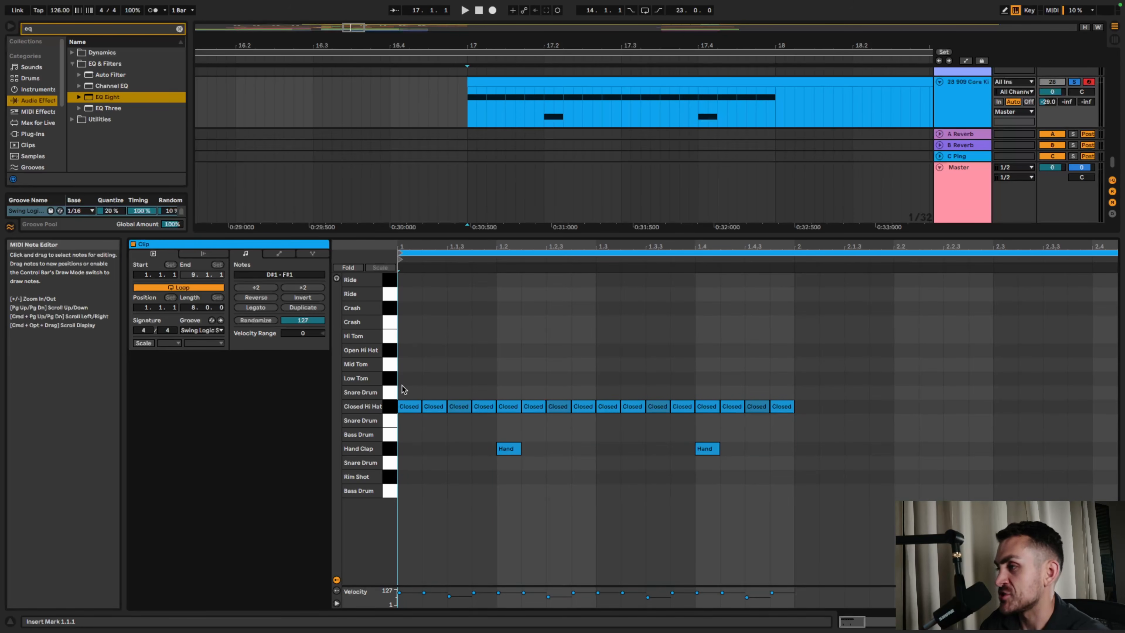
pyautogui.press('space')
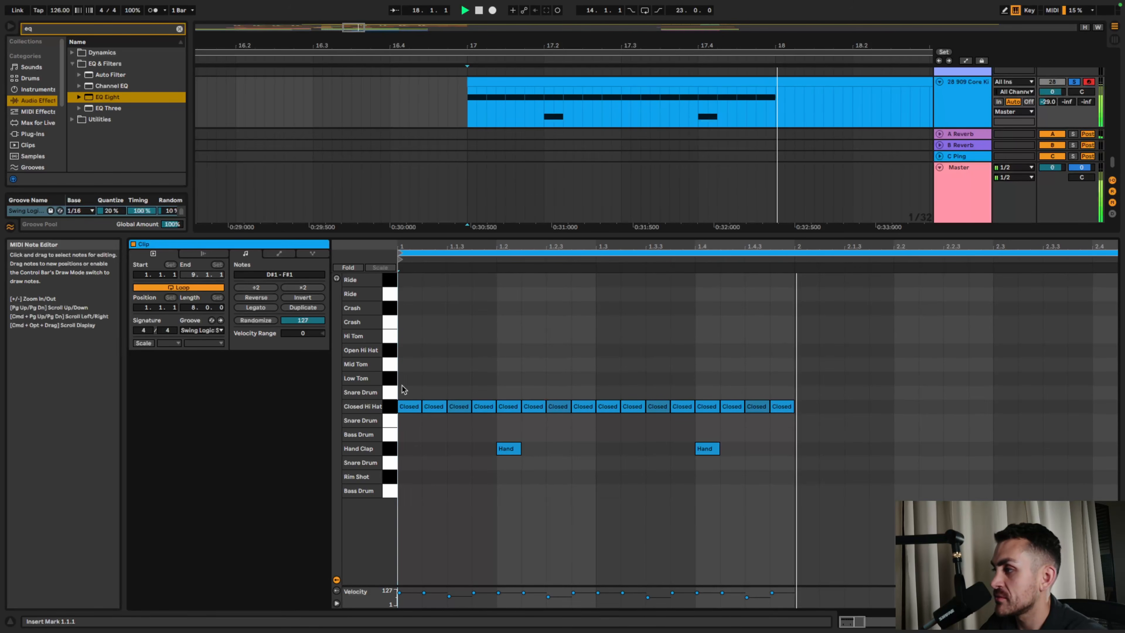
pyautogui.press('space')
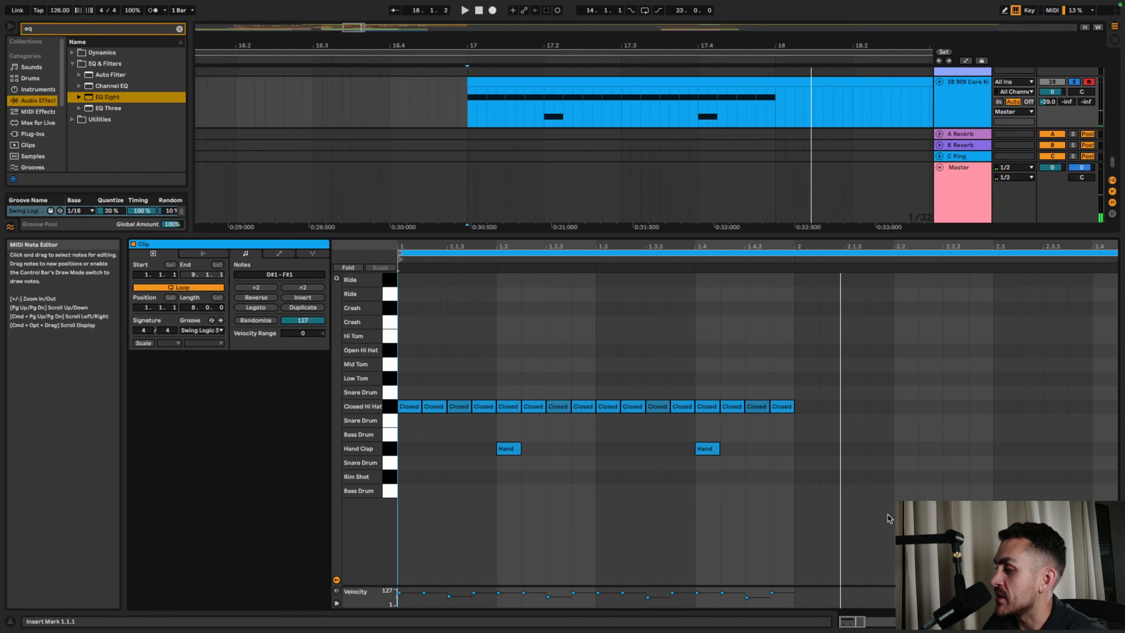
pyautogui.hotkey('shift', 'Tab')
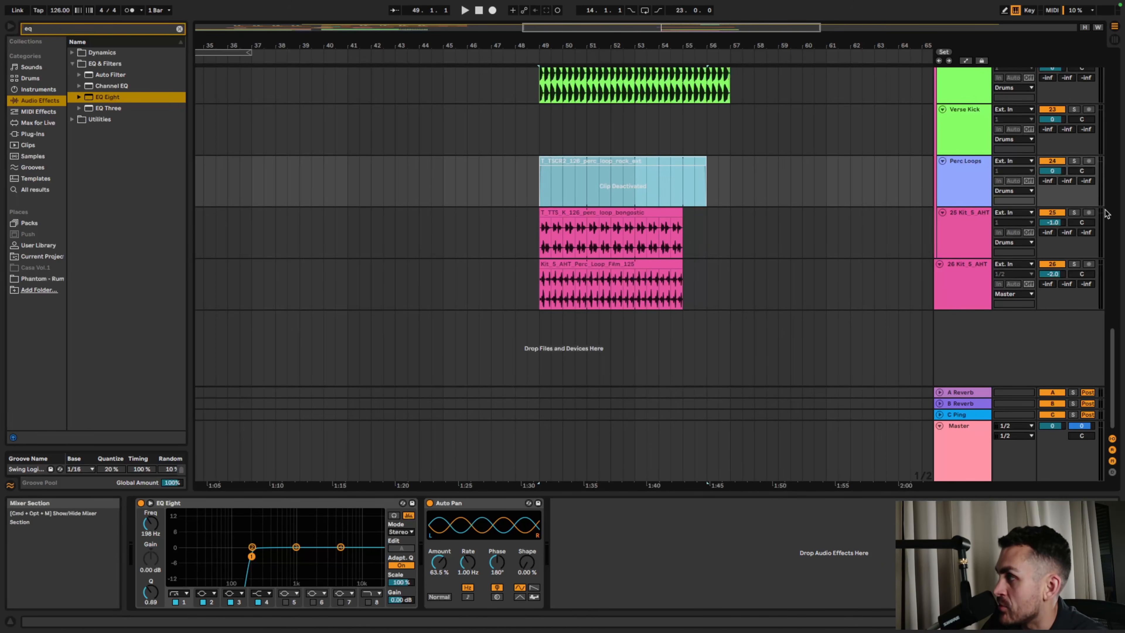
# - Open the T_TTS_K_126_perc_loop_bongostic clip, solo track 25, and raise the clip's pitch transposition during playback
pyautogui.doubleClick(612, 235)
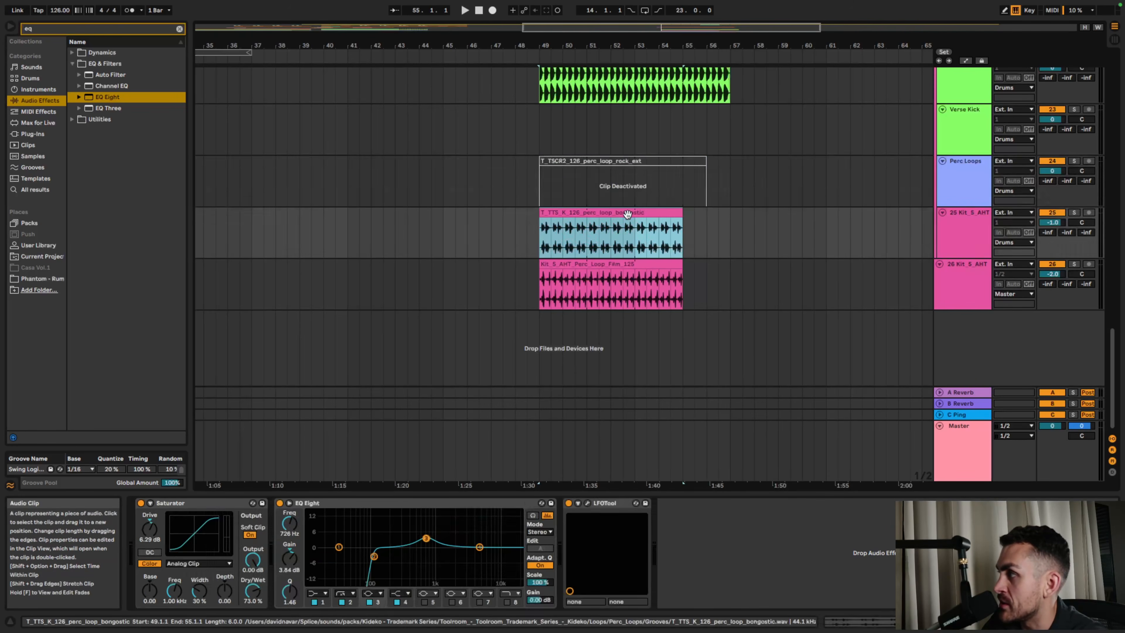
pyautogui.press('space')
pyautogui.press('space')
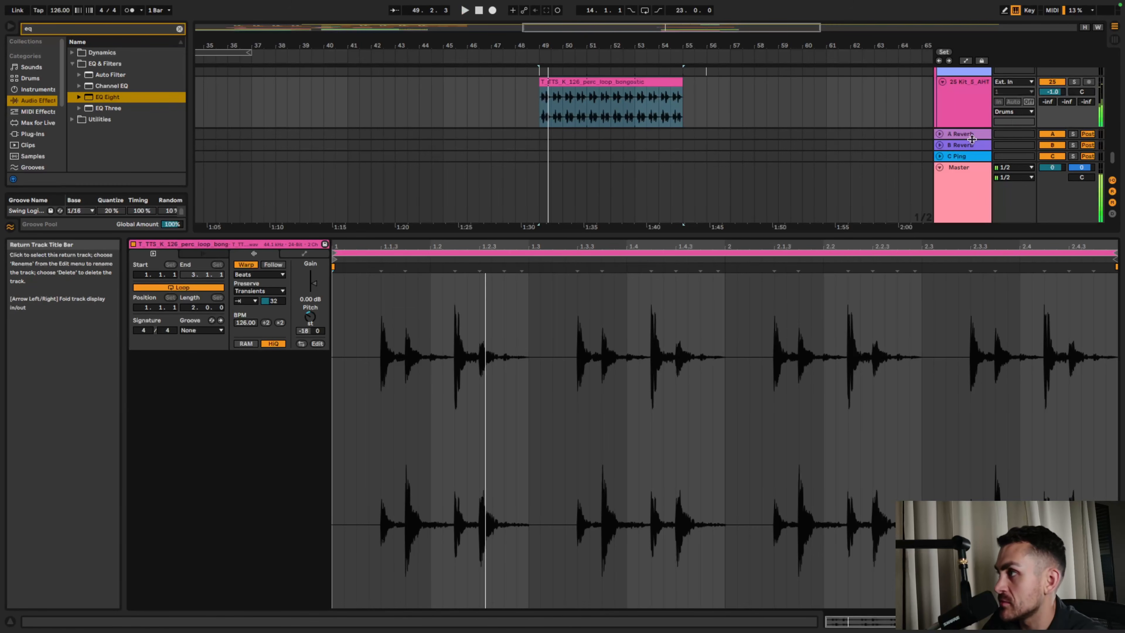
pyautogui.click(1073, 82)
pyautogui.press('space')
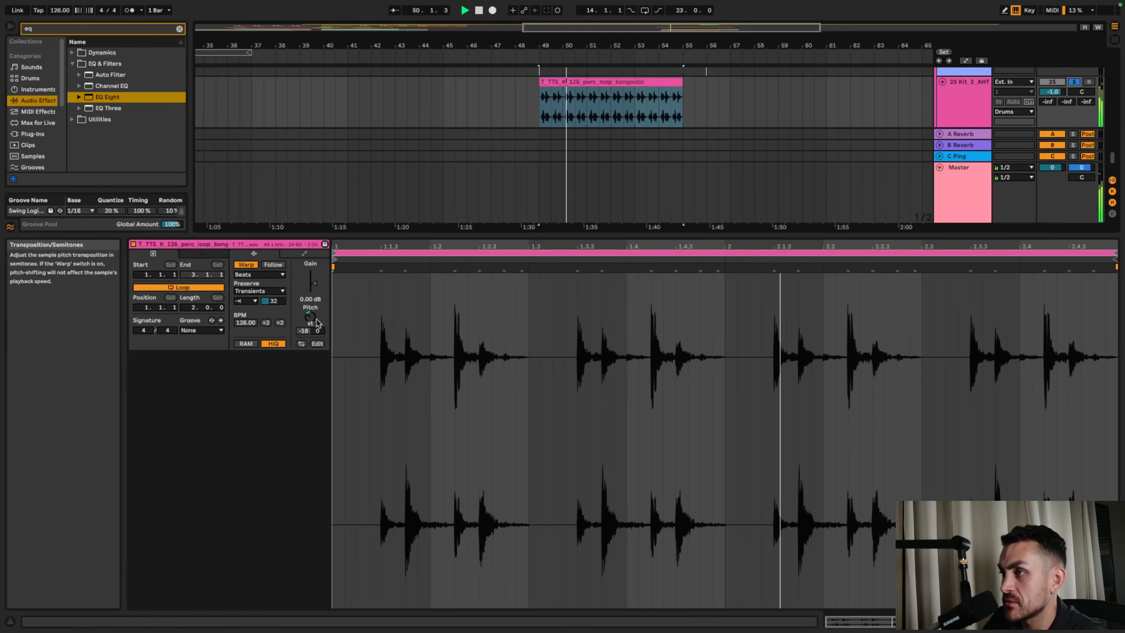
pyautogui.moveTo(311, 318); pyautogui.dragTo(311, 296)
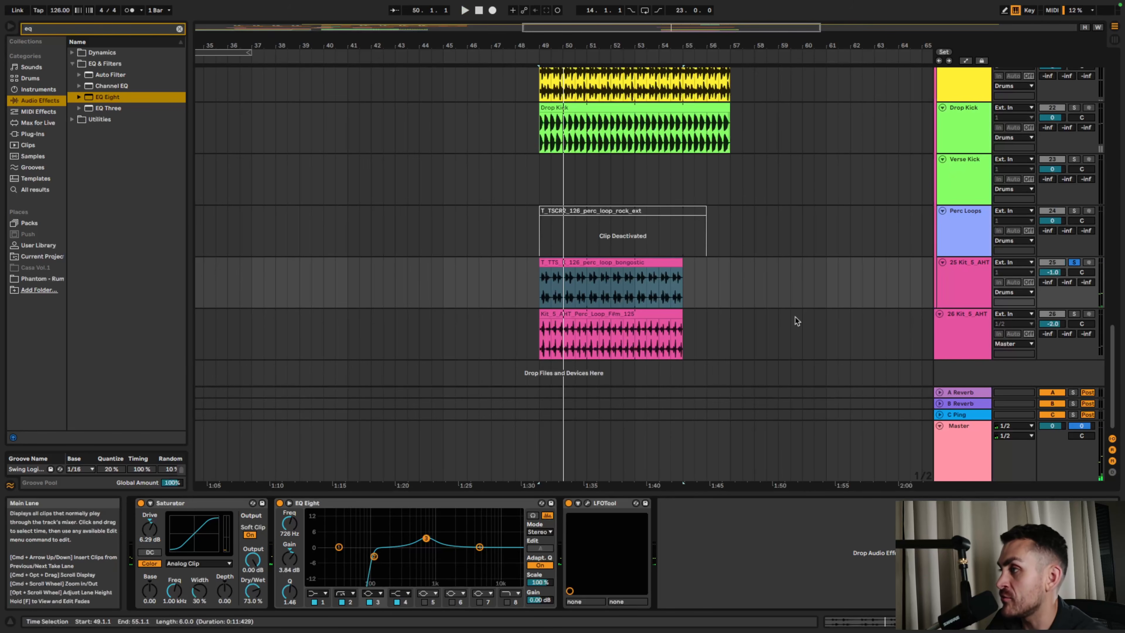
# - Play the mix with track 26 muted, switching the bongostic loop's track off and on to compare
pyautogui.press('space')
pyautogui.click(1057, 314)
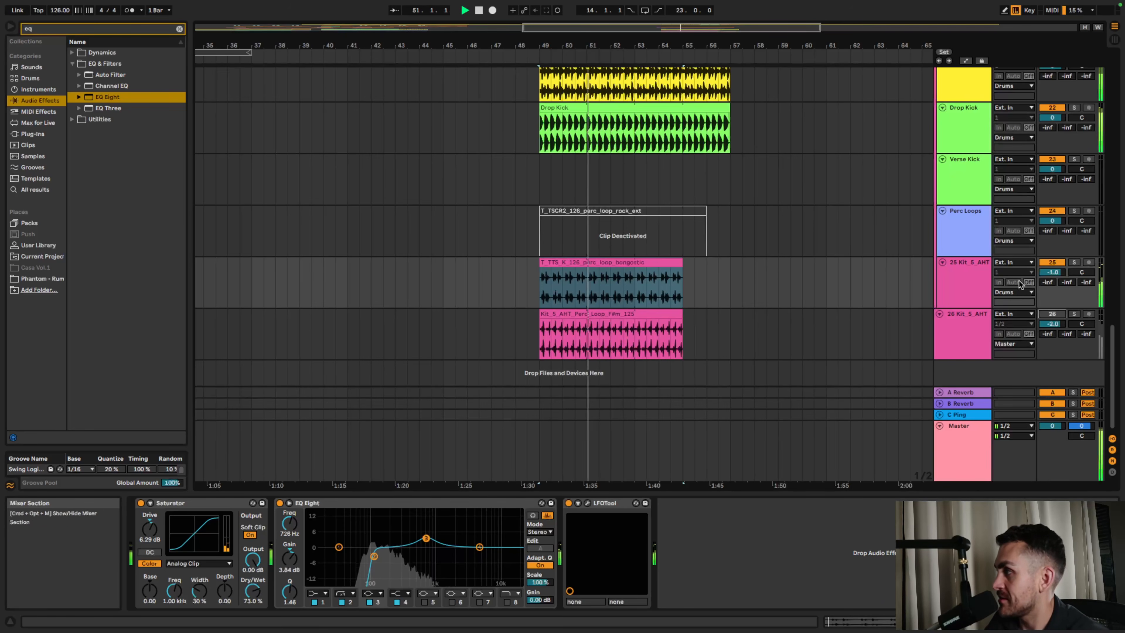
pyautogui.click(1051, 262)
pyautogui.click(1051, 262)
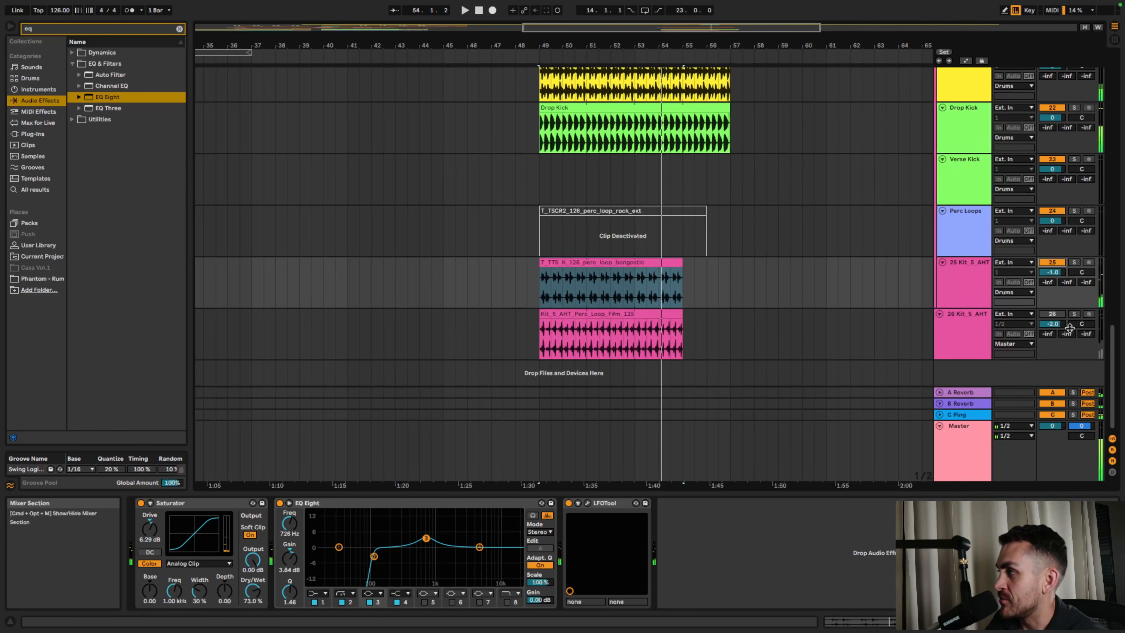
# - Open the Kit_5_AHT_Perc_Loop clip, play its track soloed, bring up its EQ Eight and Auto Pan devices, and stop playback
pyautogui.doubleClick(611, 314)
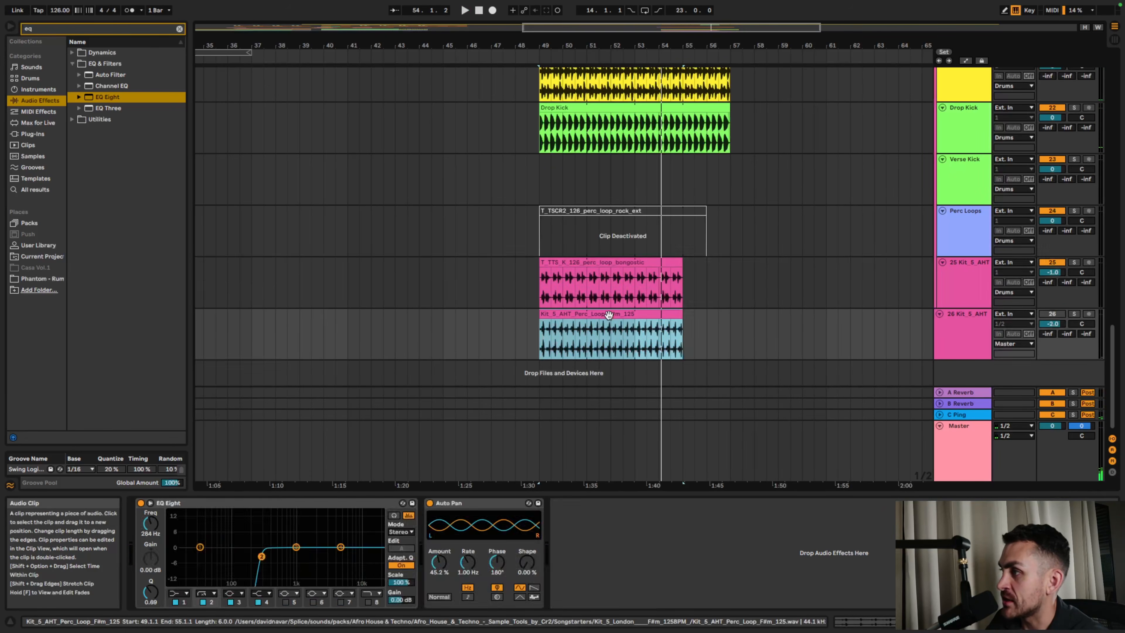
pyautogui.click(1076, 82)
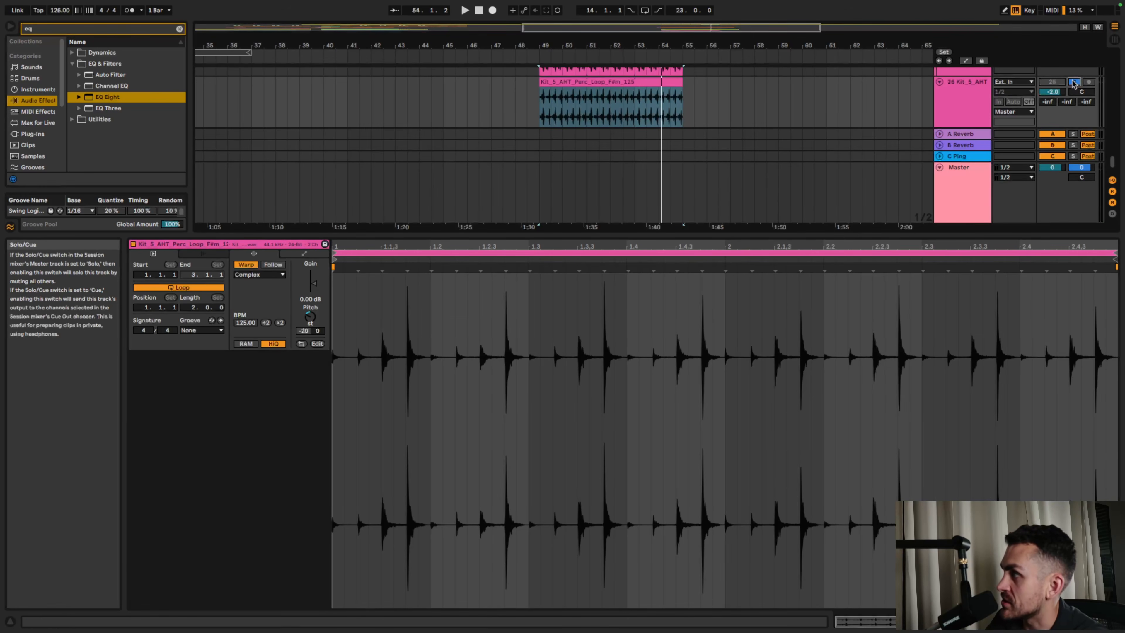
pyautogui.press('space')
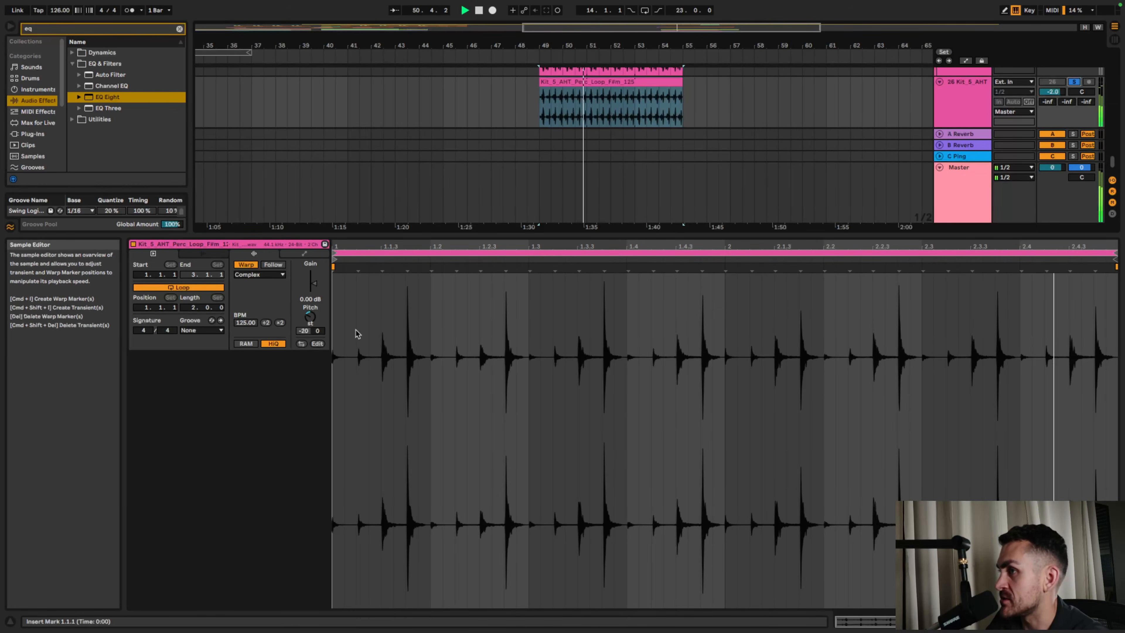
pyautogui.click(994, 629)
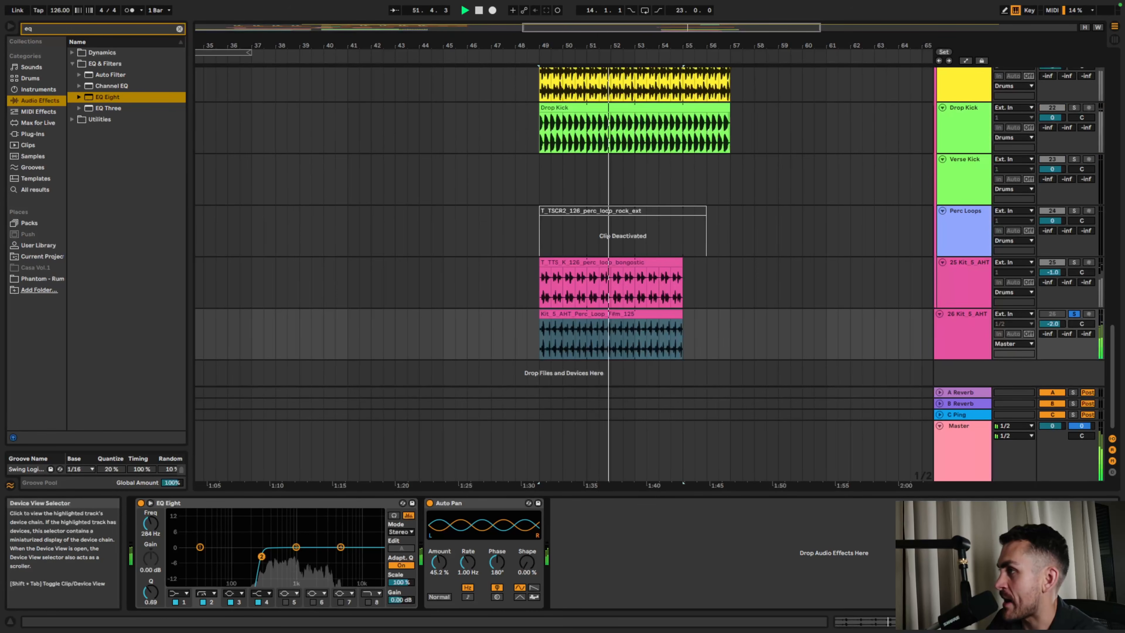
pyautogui.press('space')
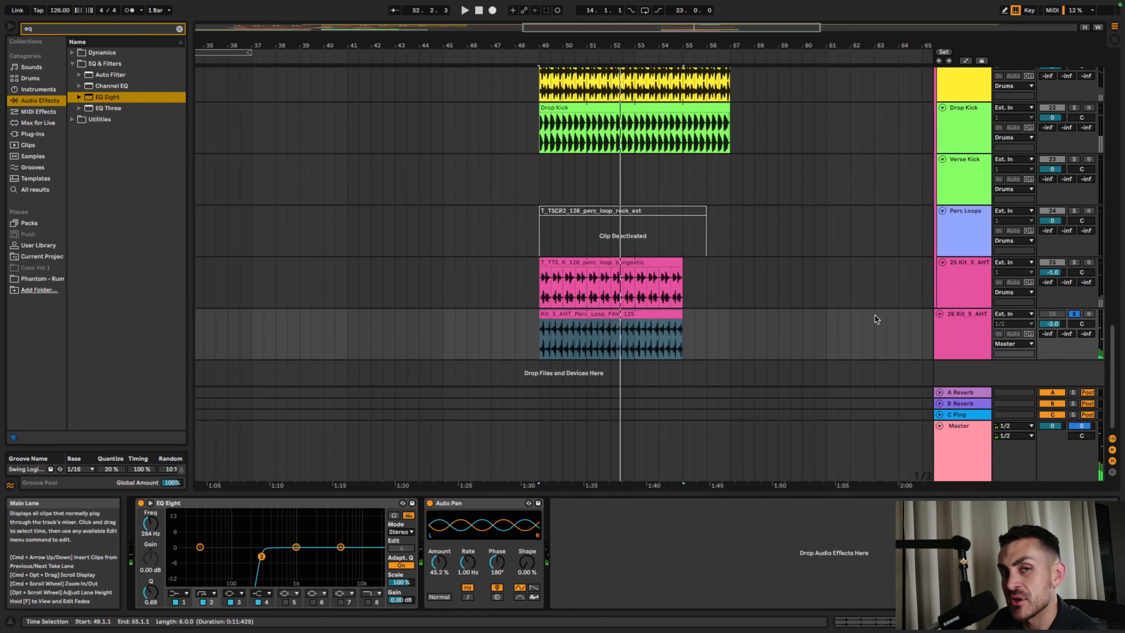
# - Unsolo track 26 and play the full mix from 49.1.1, switching the Kit_5_AHT_Perc_Loop track off and on to compare, and stop
pyautogui.click(1074, 314)
pyautogui.click(1052, 314)
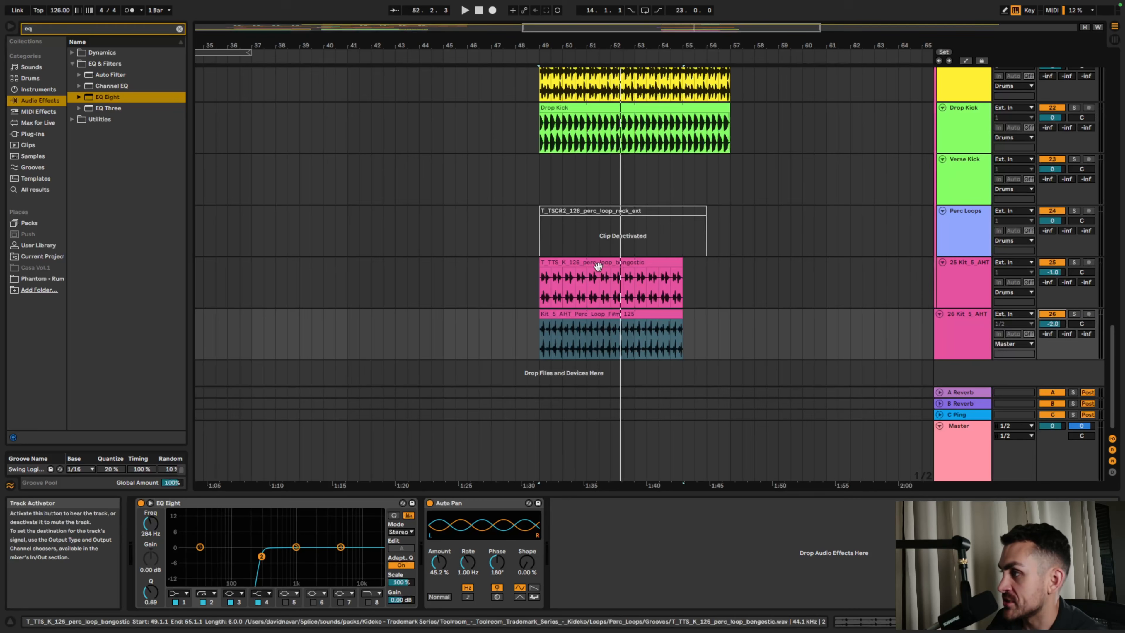
pyautogui.click(539, 330)
pyautogui.press('space')
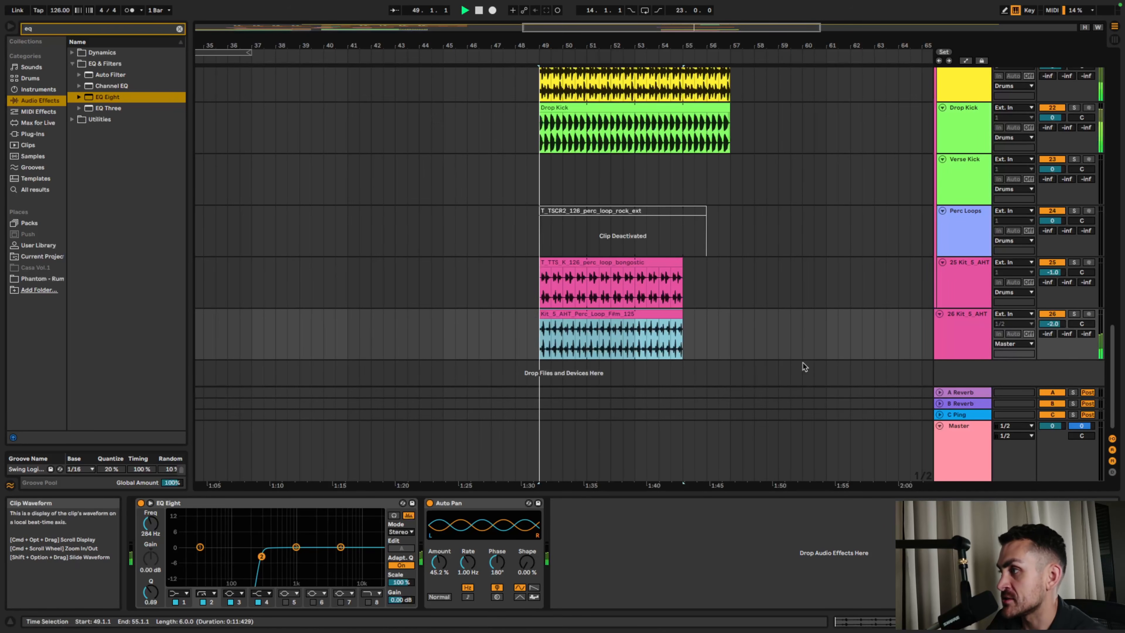
pyautogui.click(1058, 316)
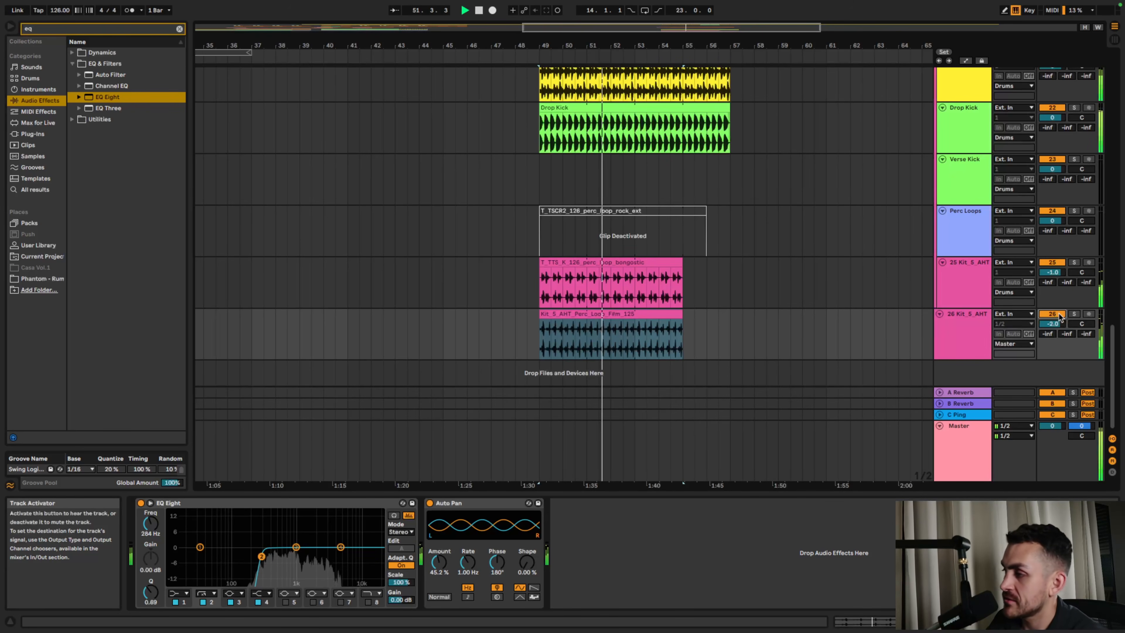
pyautogui.click(1059, 315)
pyautogui.press('space')
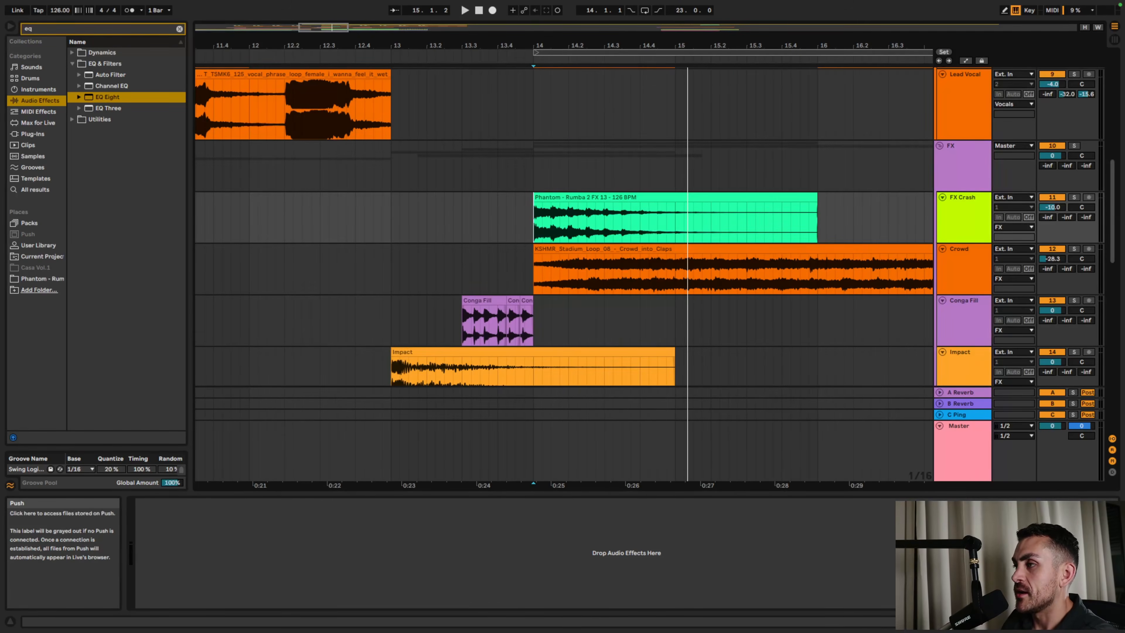
# - Play the Conga Fill in the full mix from 13.3.1 and stop once the transition has passed
pyautogui.click(462, 327)
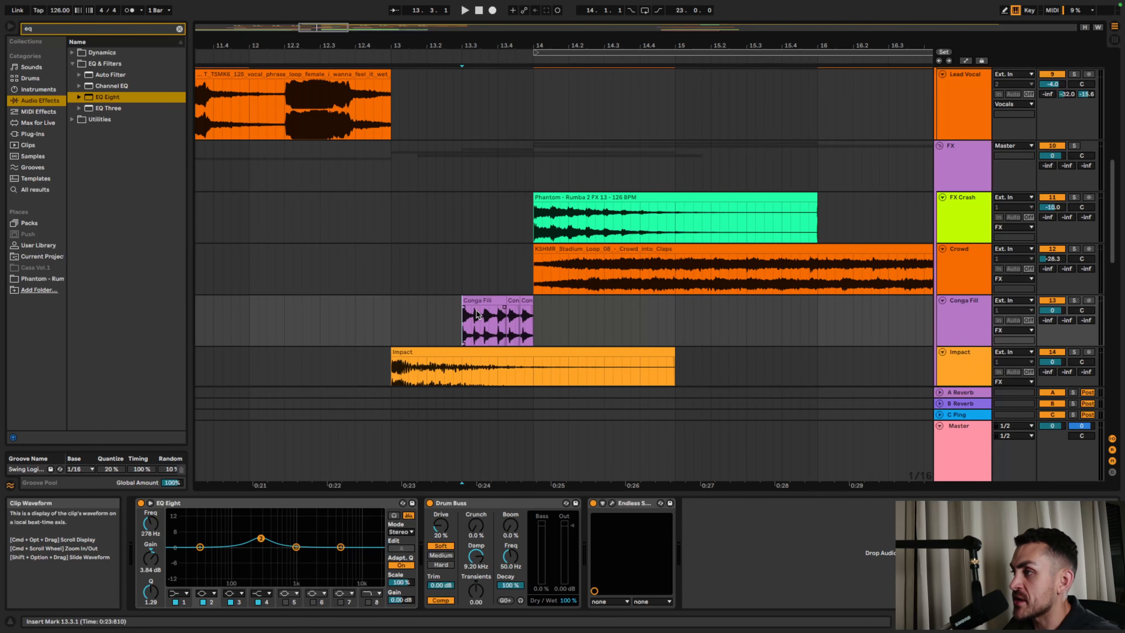
pyautogui.press('space')
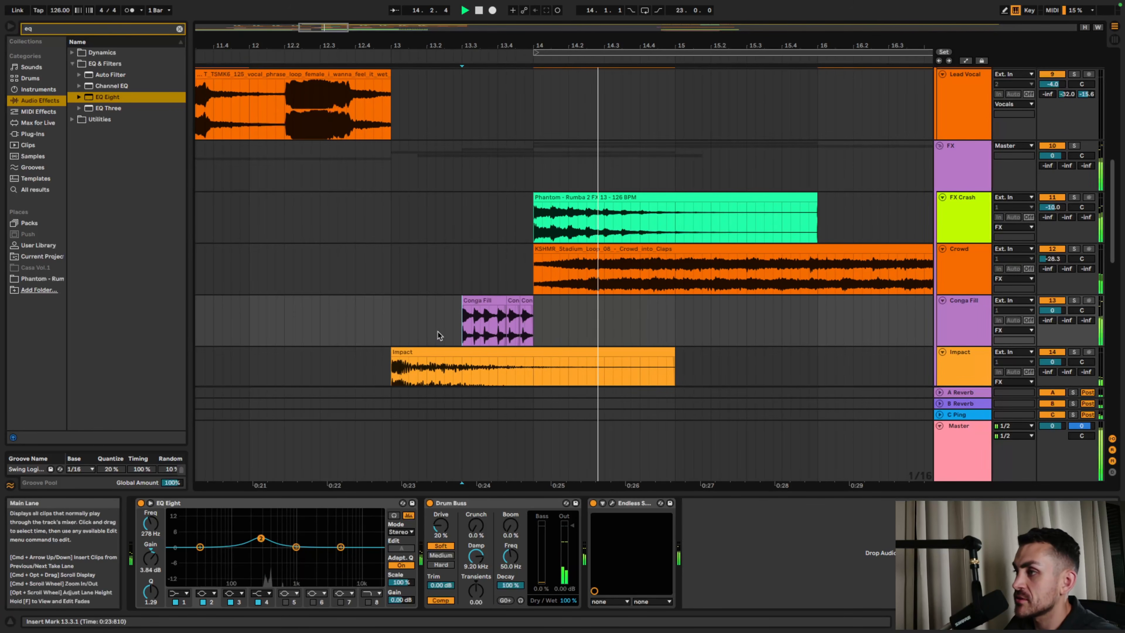
pyautogui.press('space')
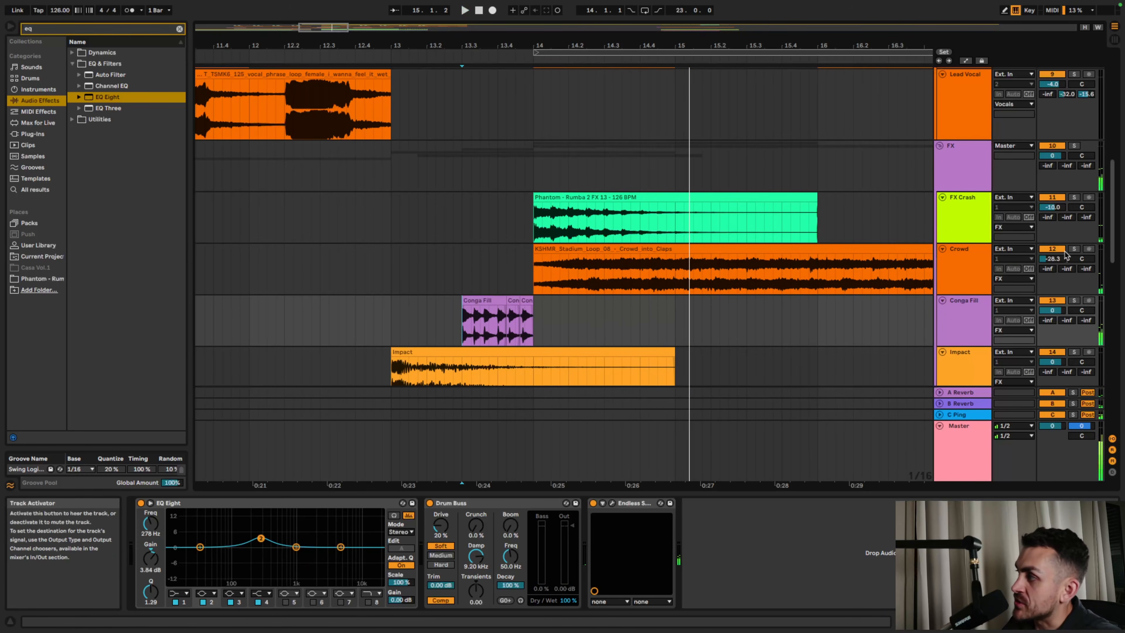
# - Audition the Crowd track soloed from 14.1.1, stop, and unsolo it to replay the same spot in the full mix
pyautogui.click(535, 268)
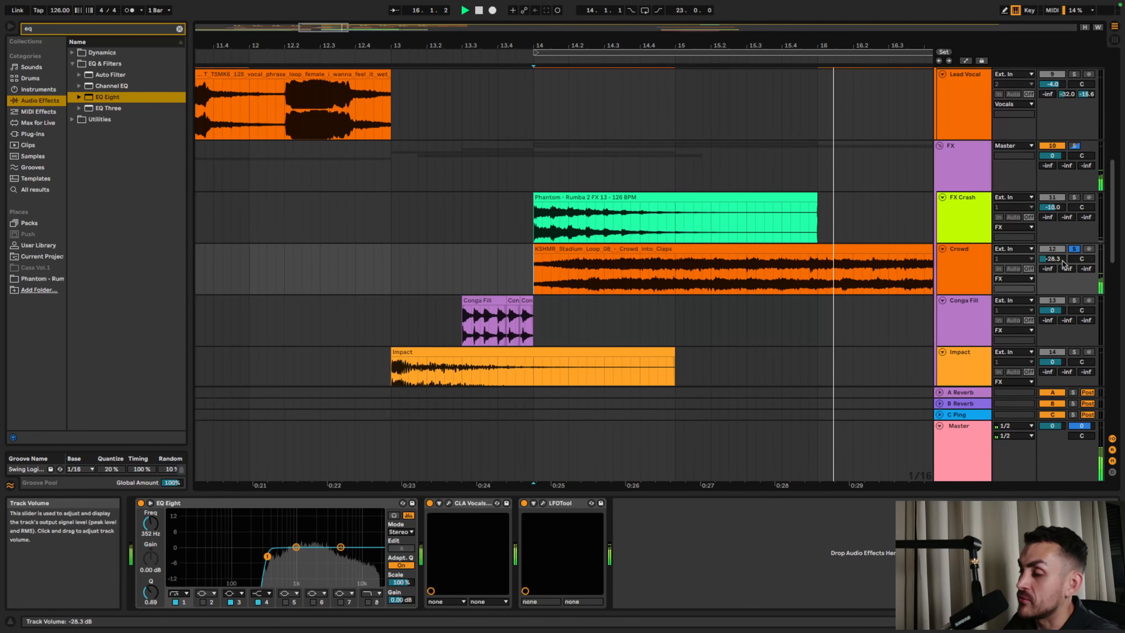
pyautogui.press('space')
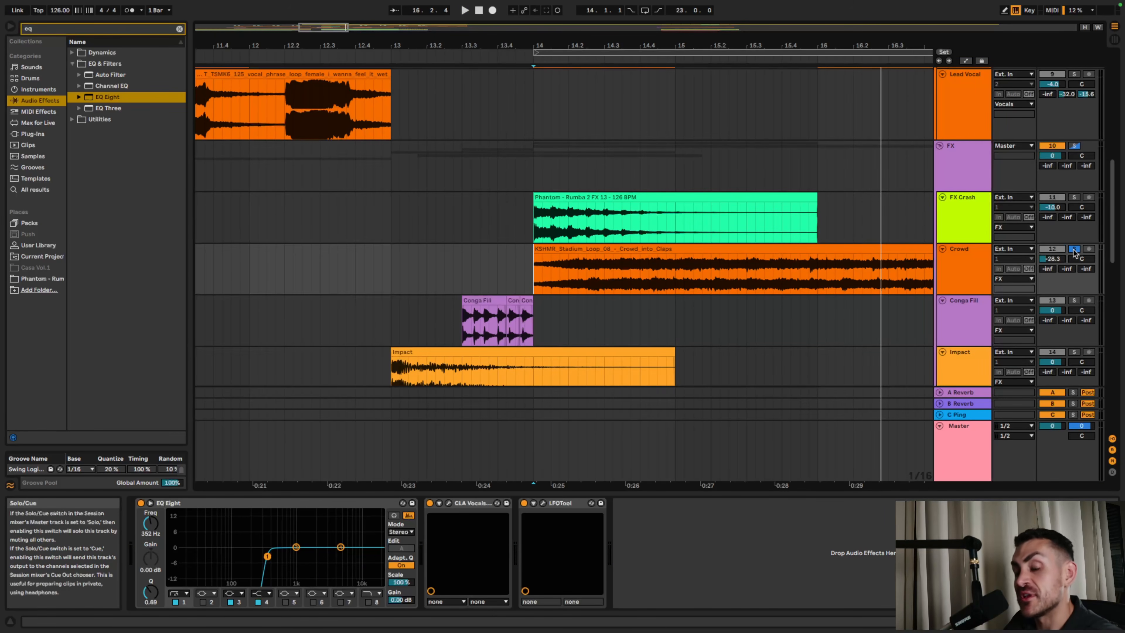
pyautogui.click(1073, 249)
pyautogui.press('space')
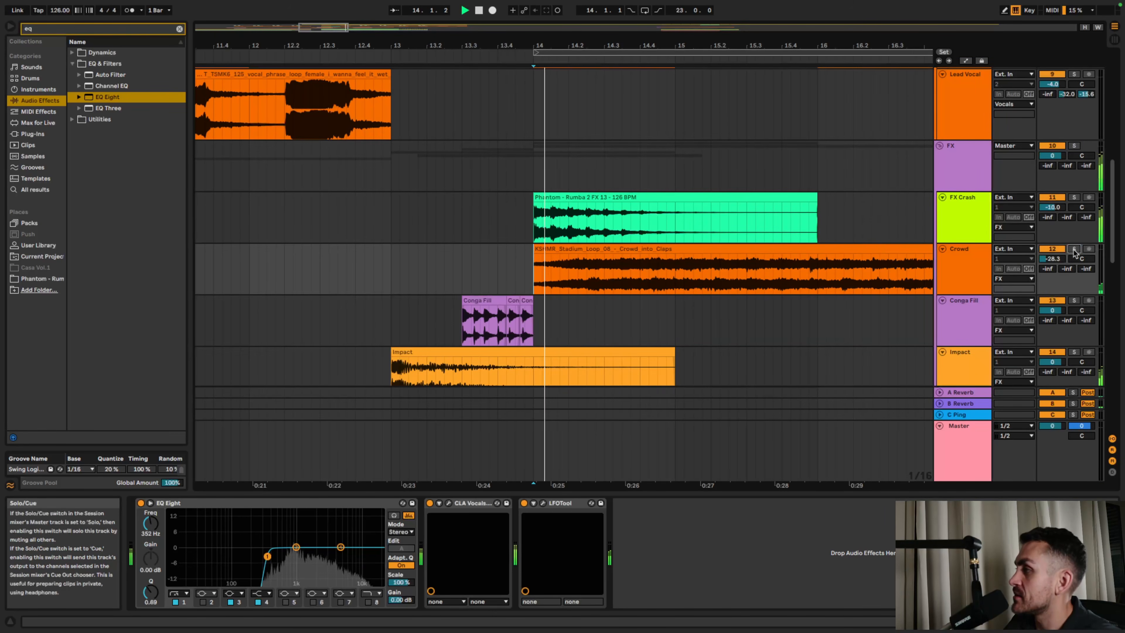
# - Audition the FX Crash track from 14.1.1, first soloed and again in the full mix, and stop playback
pyautogui.click(1074, 197)
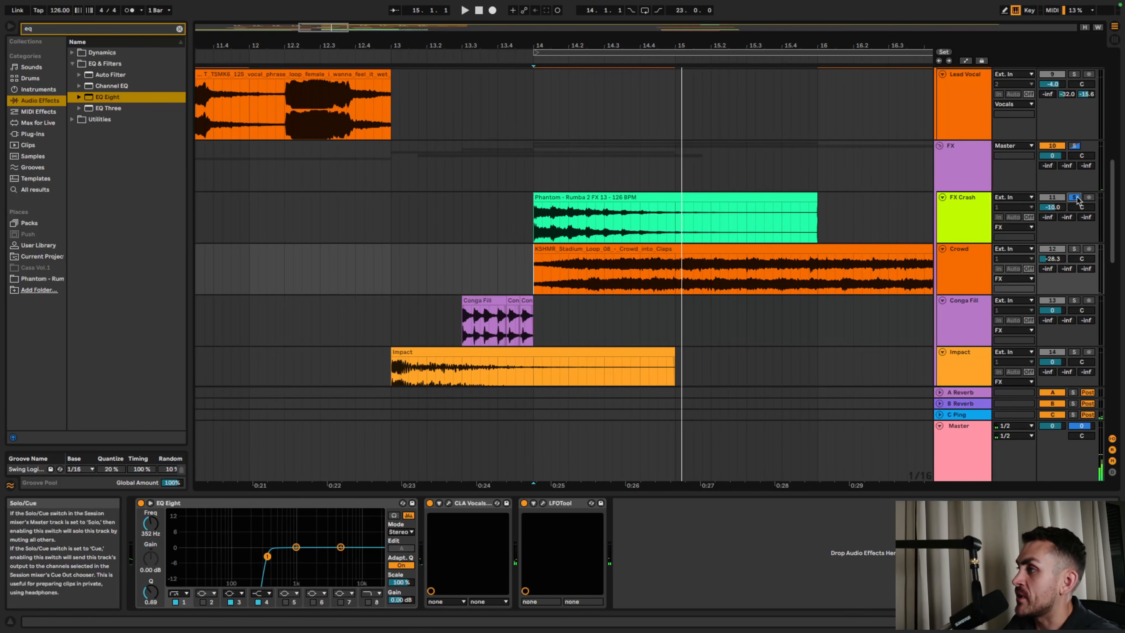
pyautogui.press('space')
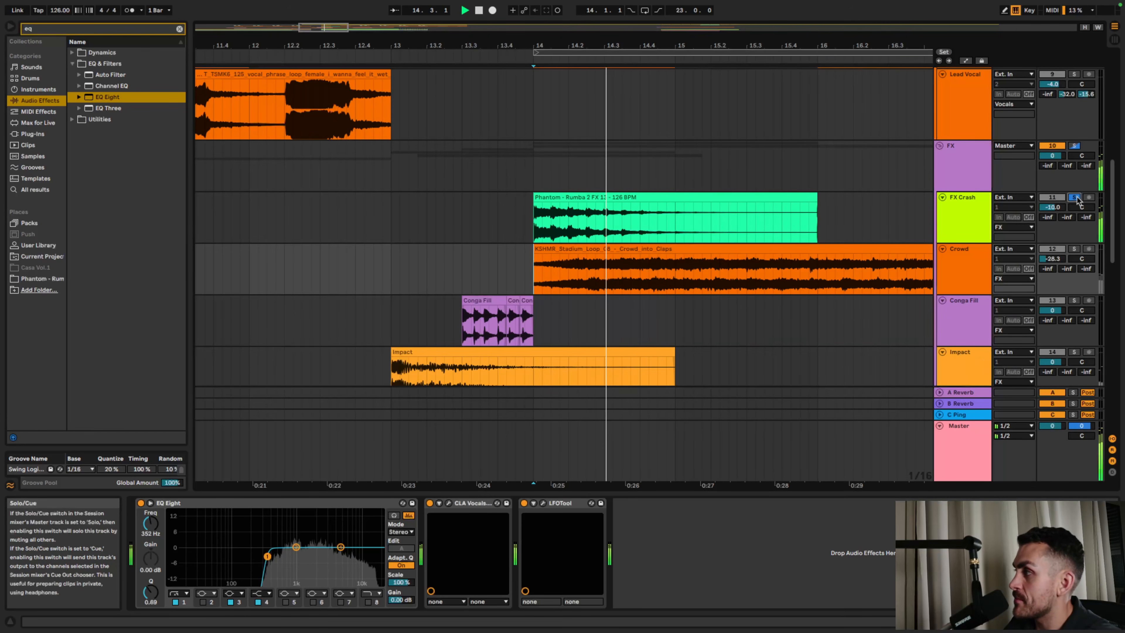
pyautogui.click(1074, 197)
pyautogui.press('space')
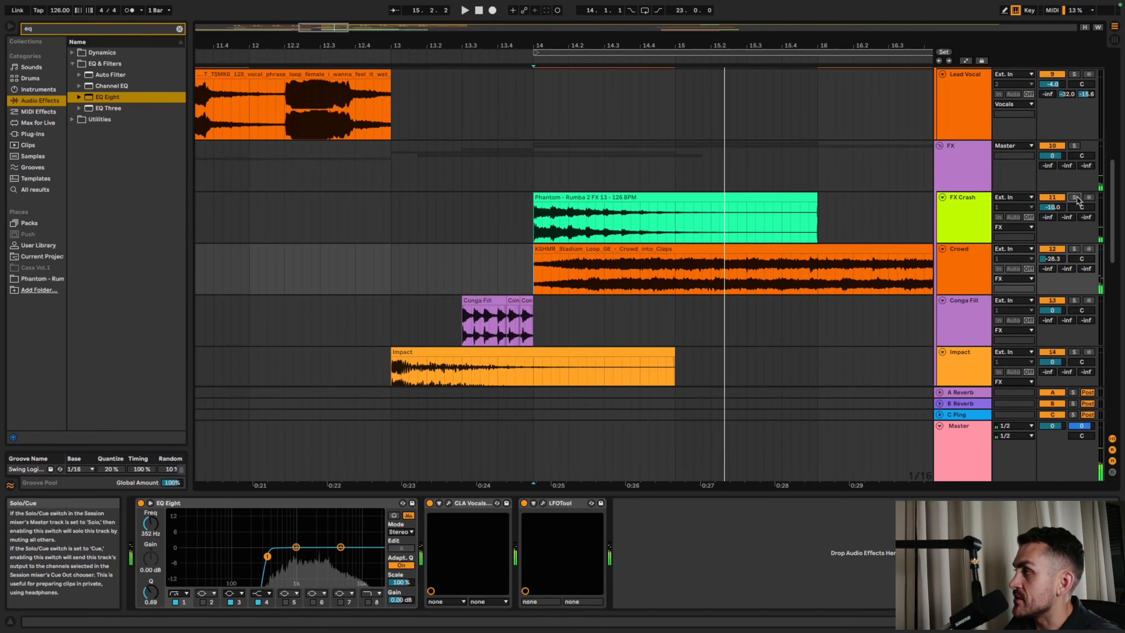
# - Solo the Impact, Conga Fill and Reverse Crash tracks together and play them from 13.1.1
pyautogui.scroll(2, 720, 347)
pyautogui.scroll(-4, 720, 347)
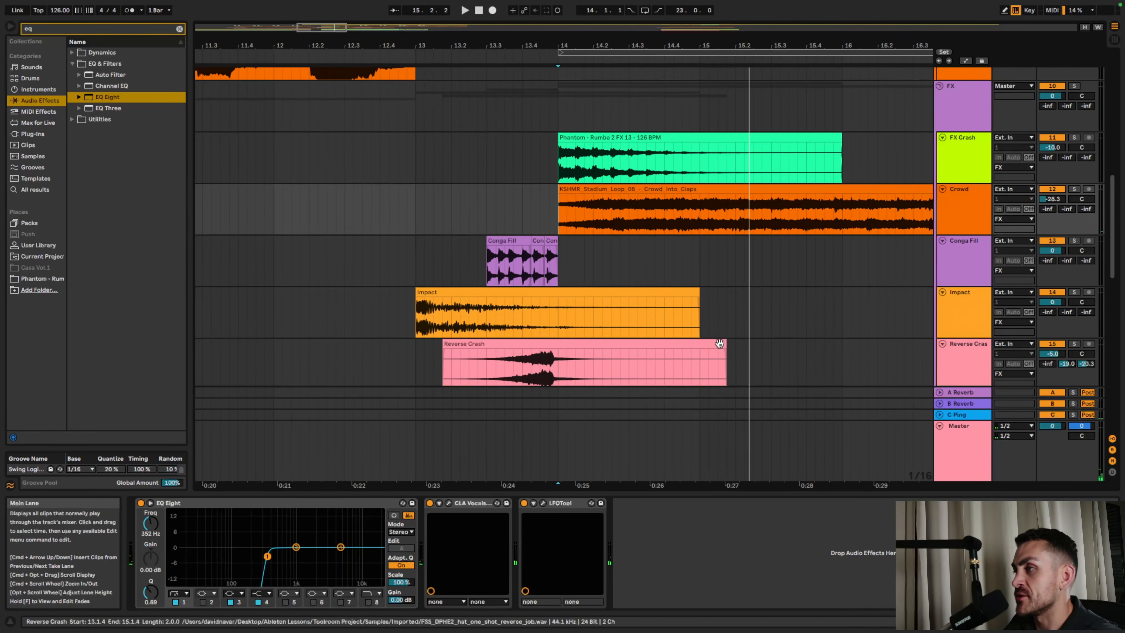
pyautogui.click(420, 318)
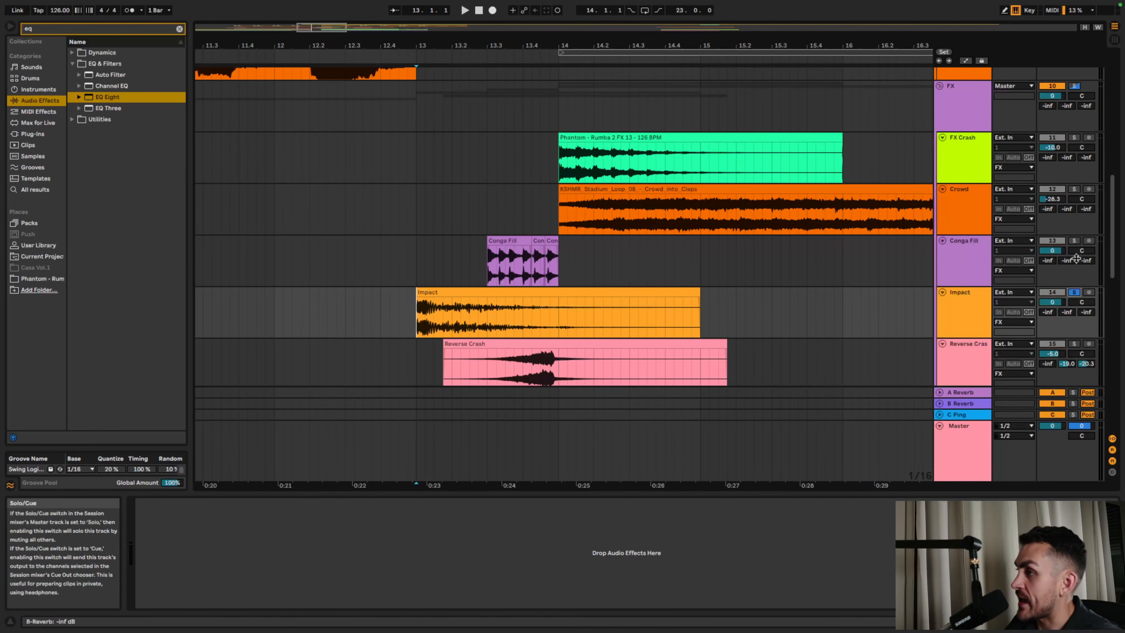
pyautogui.keyDown('super'); pyautogui.click(1074, 242); pyautogui.keyUp('super')
pyautogui.keyDown('super'); pyautogui.click(1074, 344); pyautogui.keyUp('super')
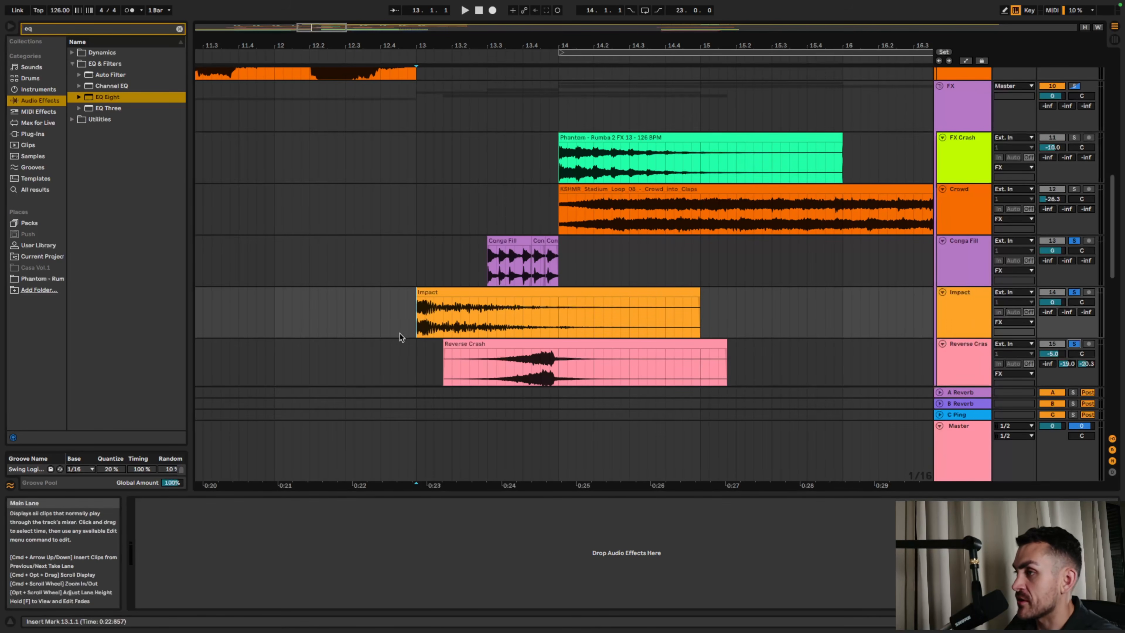
pyautogui.press('space')
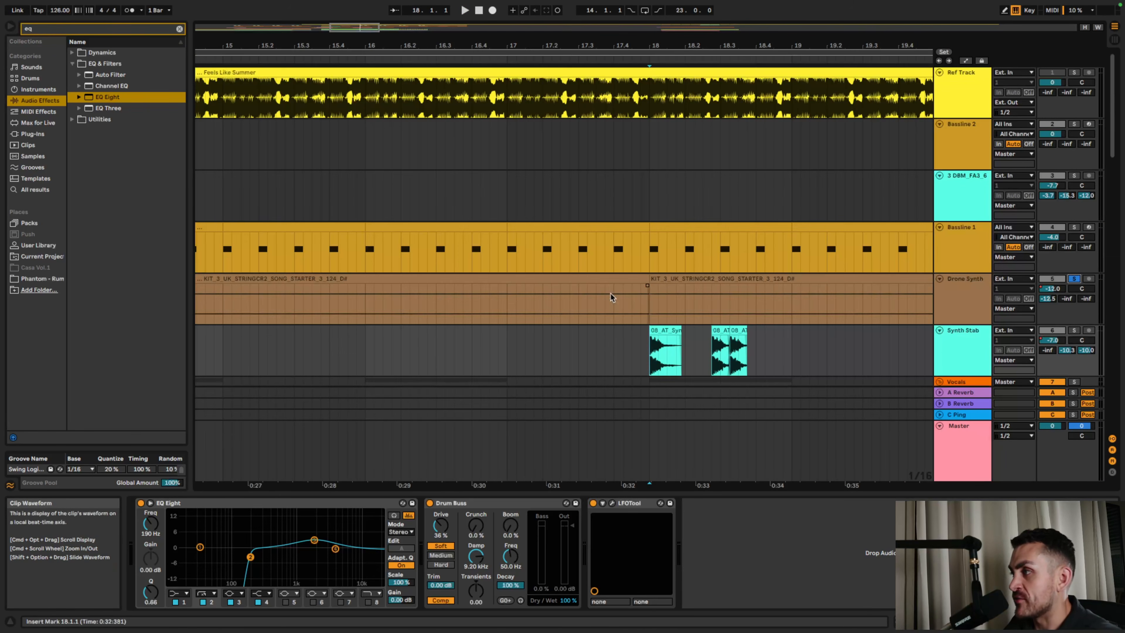
# - Audition the Drone Synth soloed from 18.1.1, and the Synth Stab both soloed from the same bar and in the full mix
pyautogui.press('space')
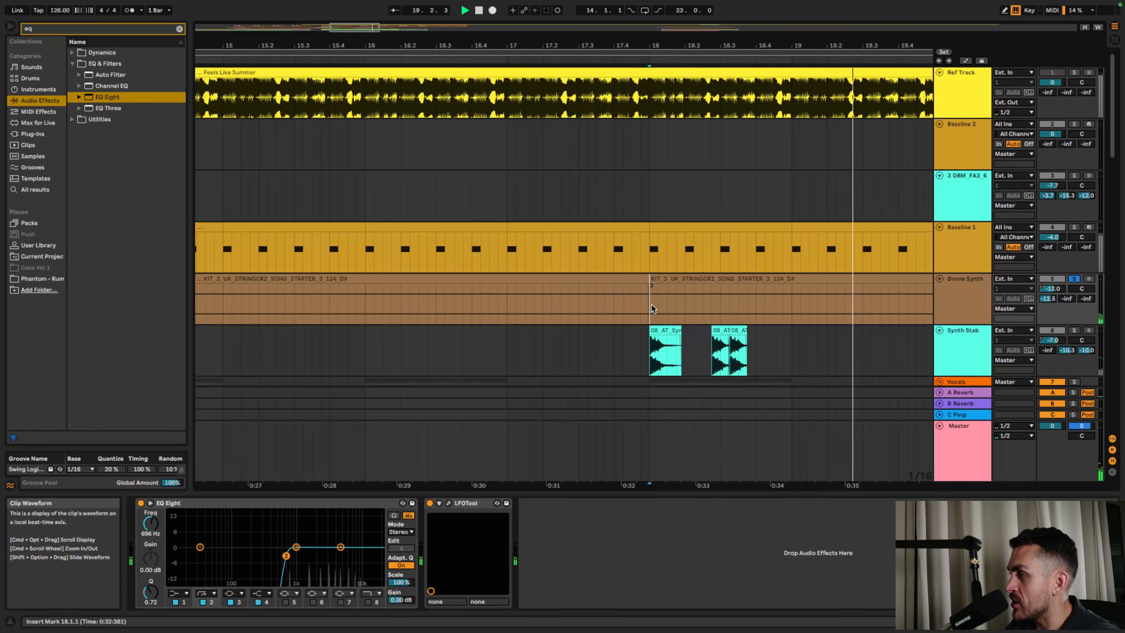
pyautogui.press('space')
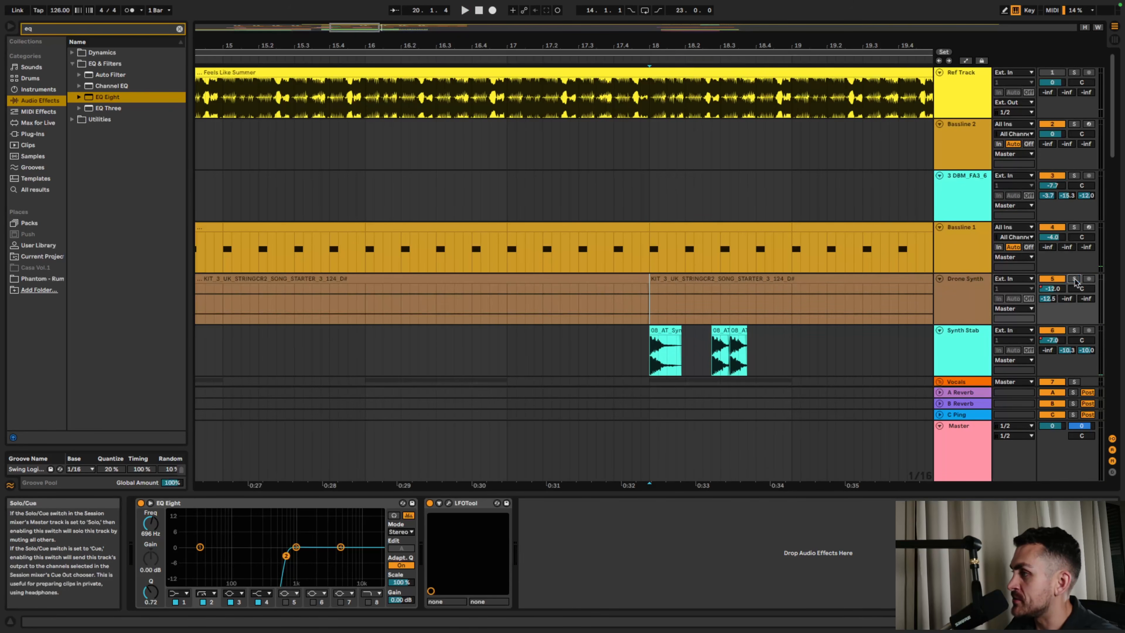
pyautogui.click(1074, 330)
pyautogui.click(651, 354)
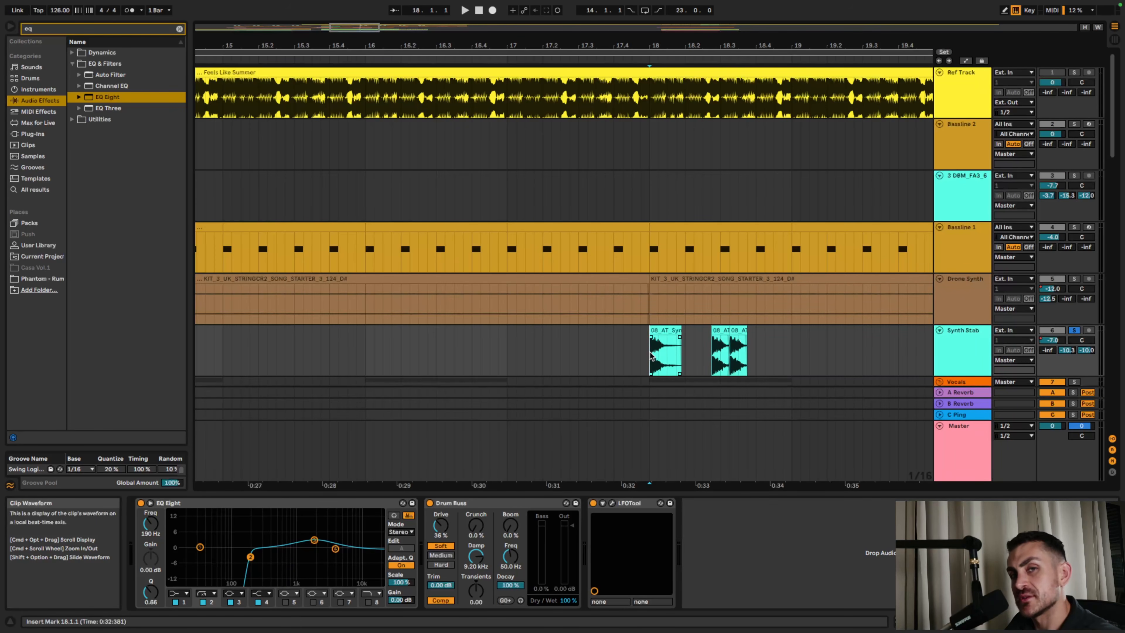
pyautogui.press('space')
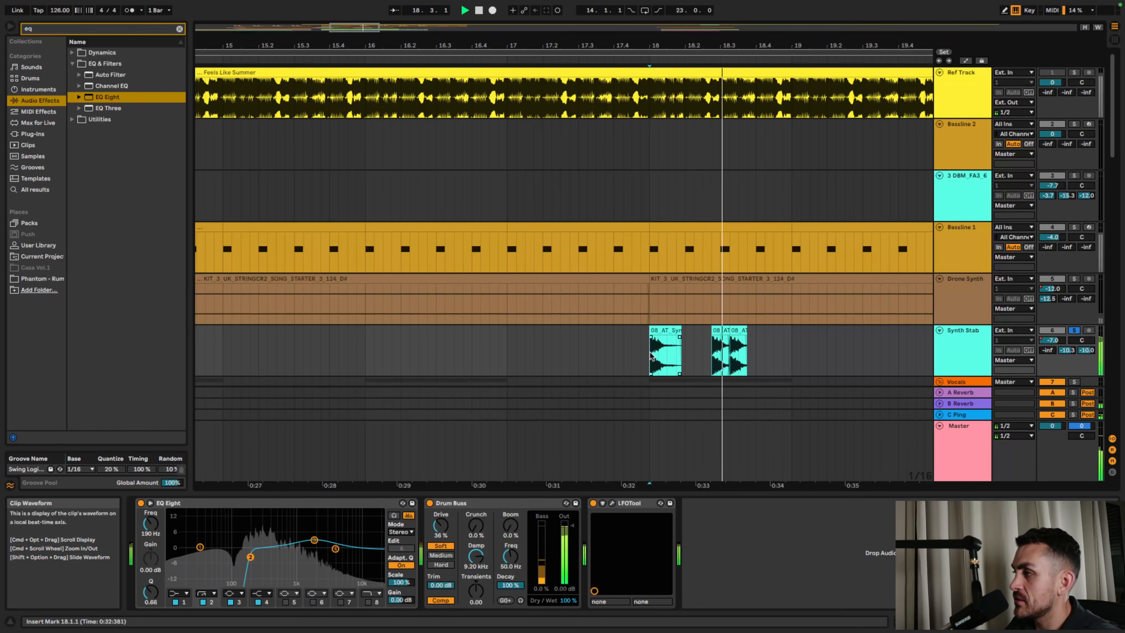
pyautogui.click(1074, 330)
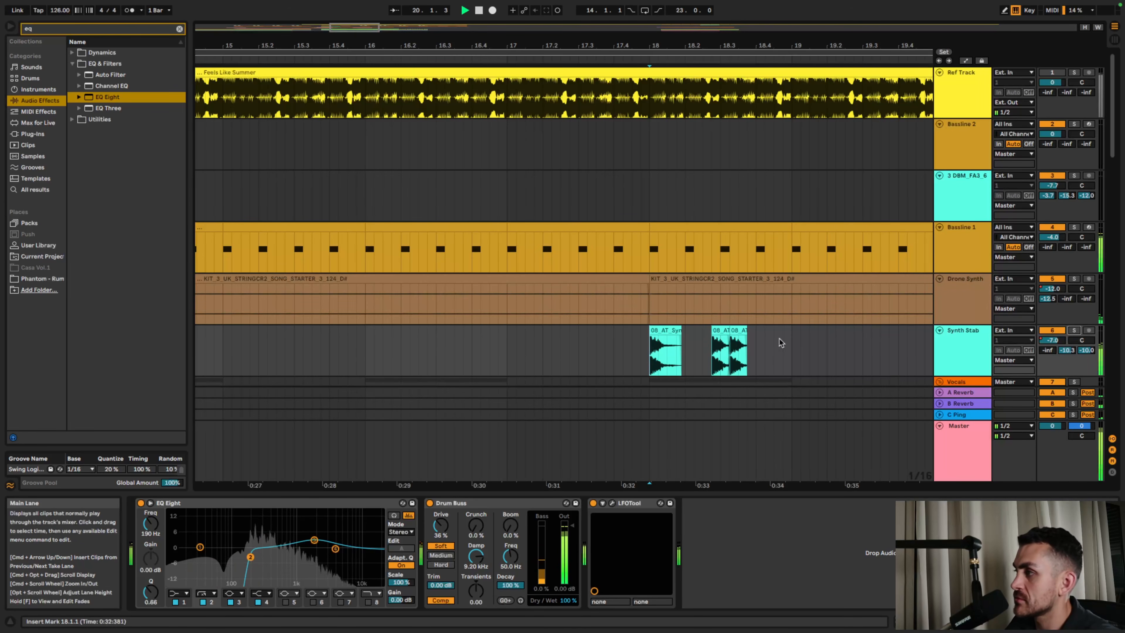
pyautogui.scroll(-2, 779, 343)
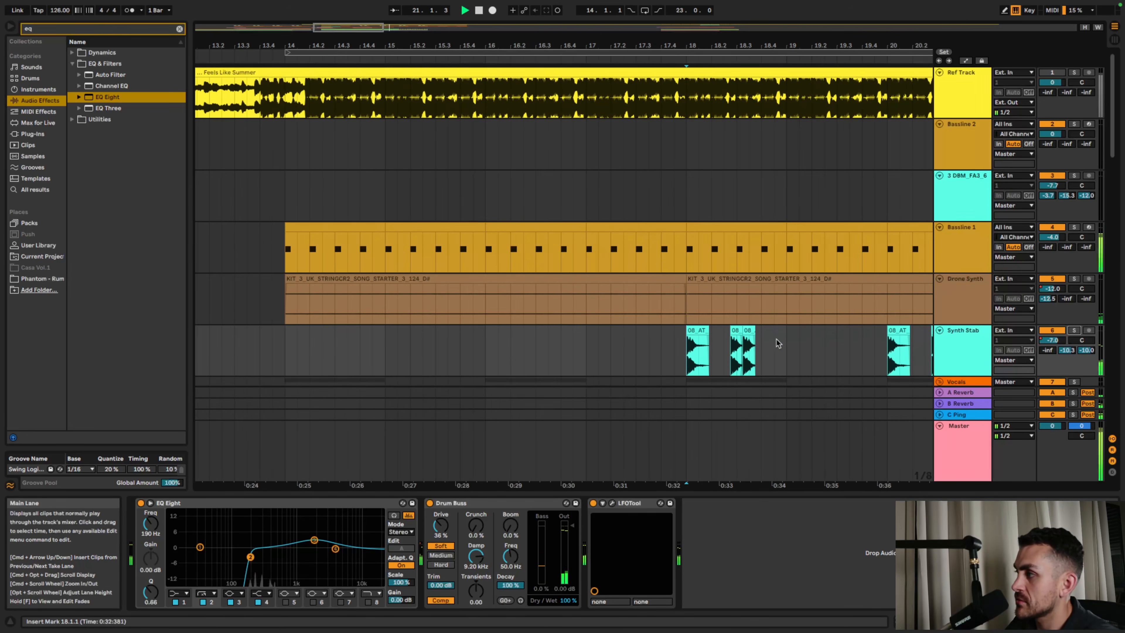